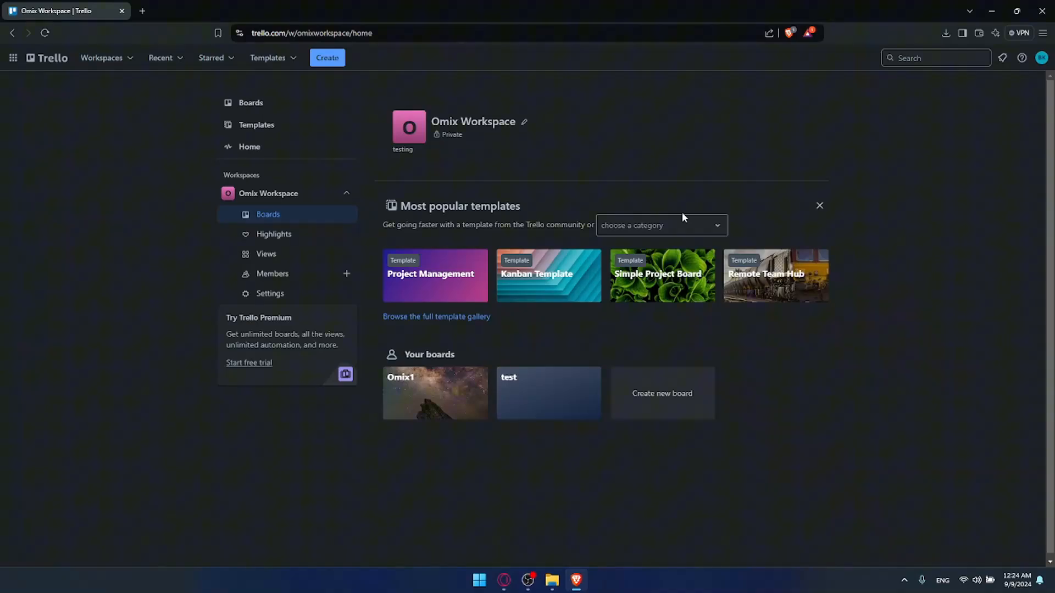
click(105, 58)
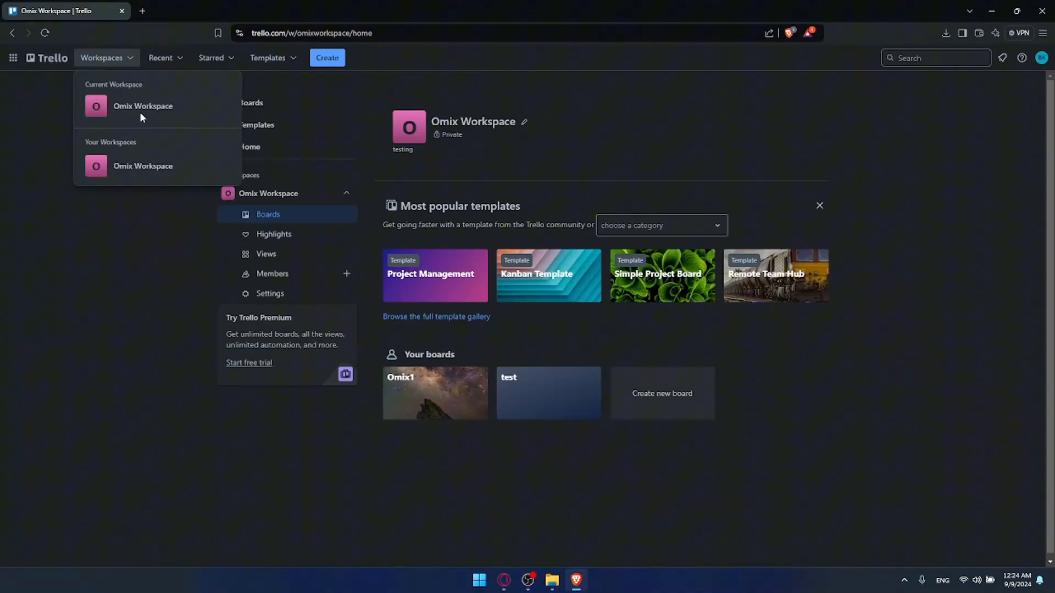
click(127, 207)
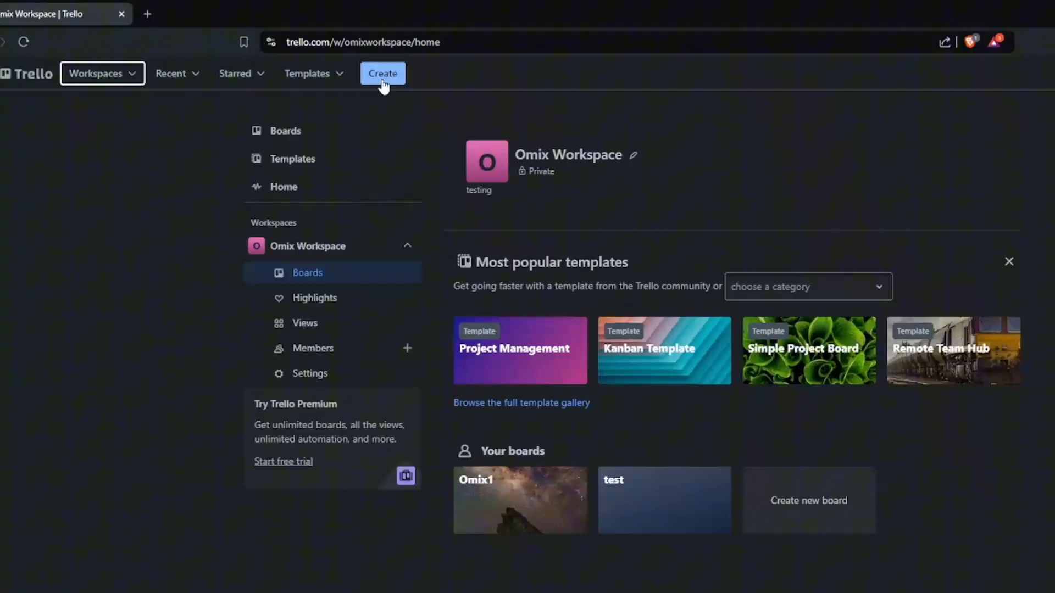
Start a new board, trying the night-sky mountain photo as its background
click(328, 61)
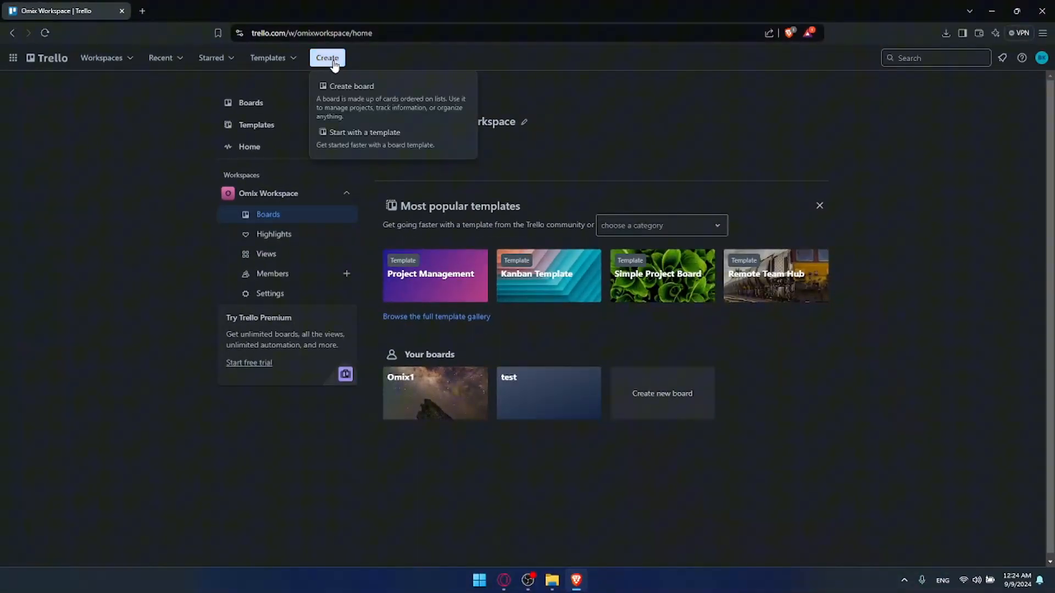
click(369, 109)
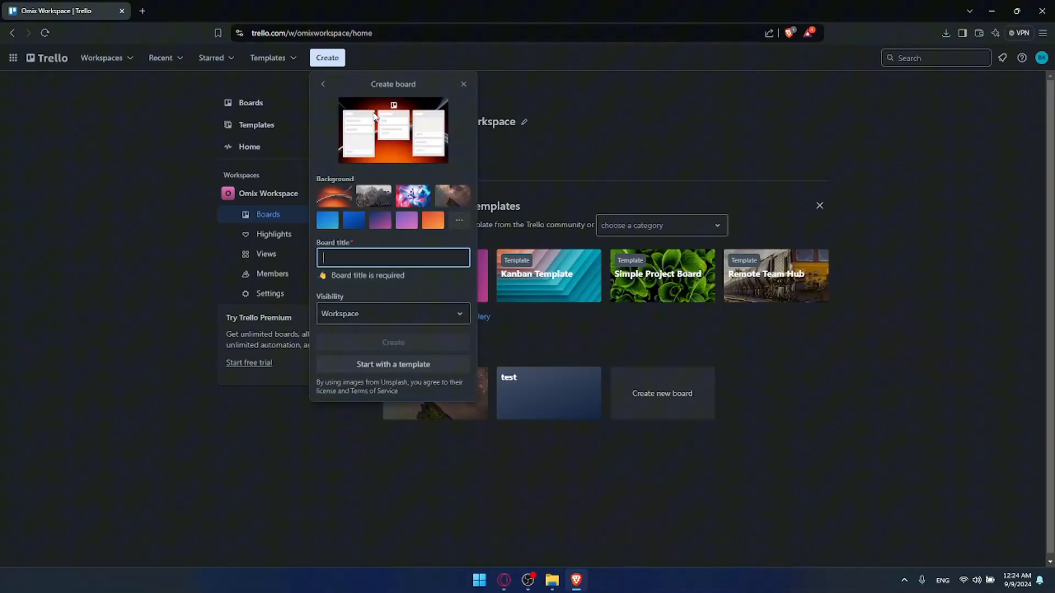
click(407, 121)
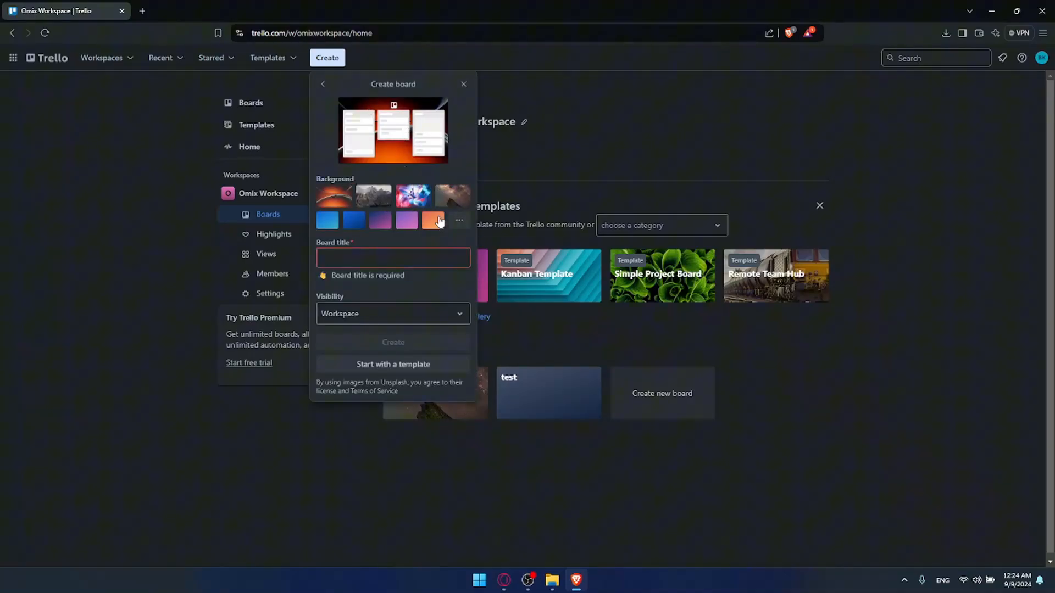
click(455, 195)
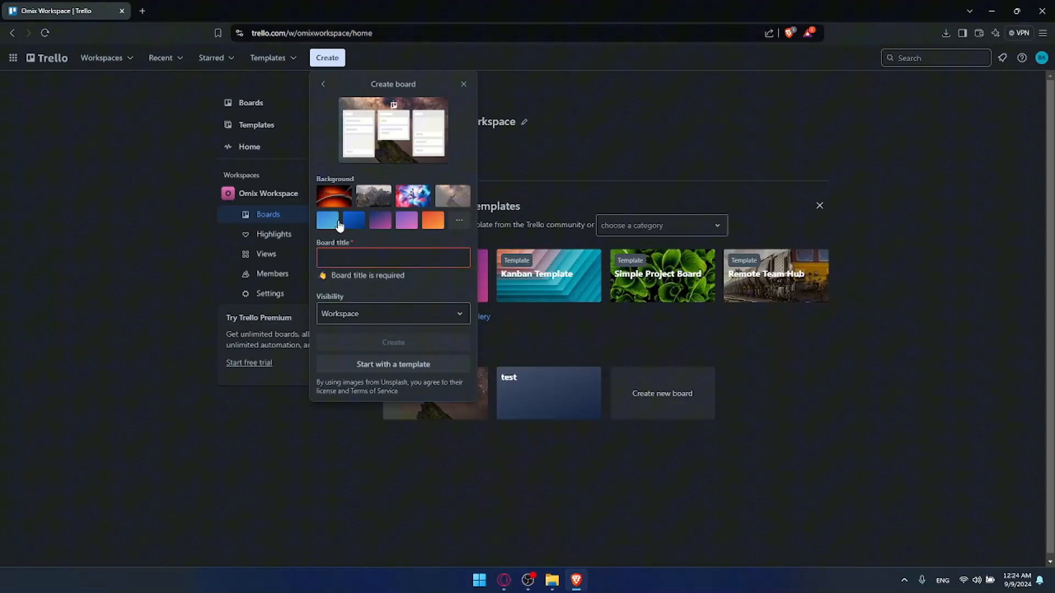
Browse the full background photo set, then settle on the purple colour background
click(458, 223)
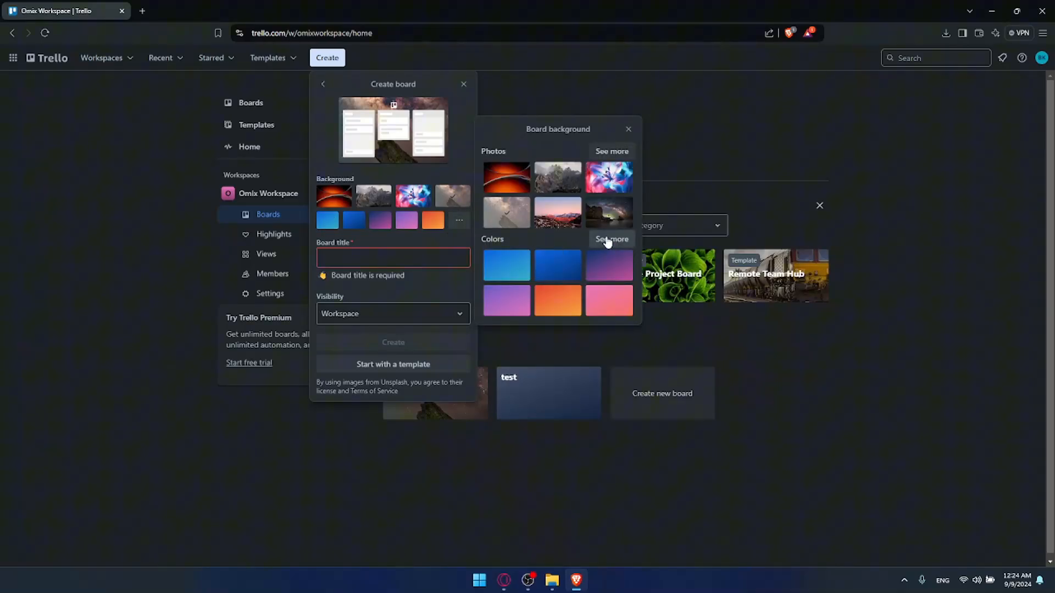
click(611, 151)
scroll(593, 207, down, 5)
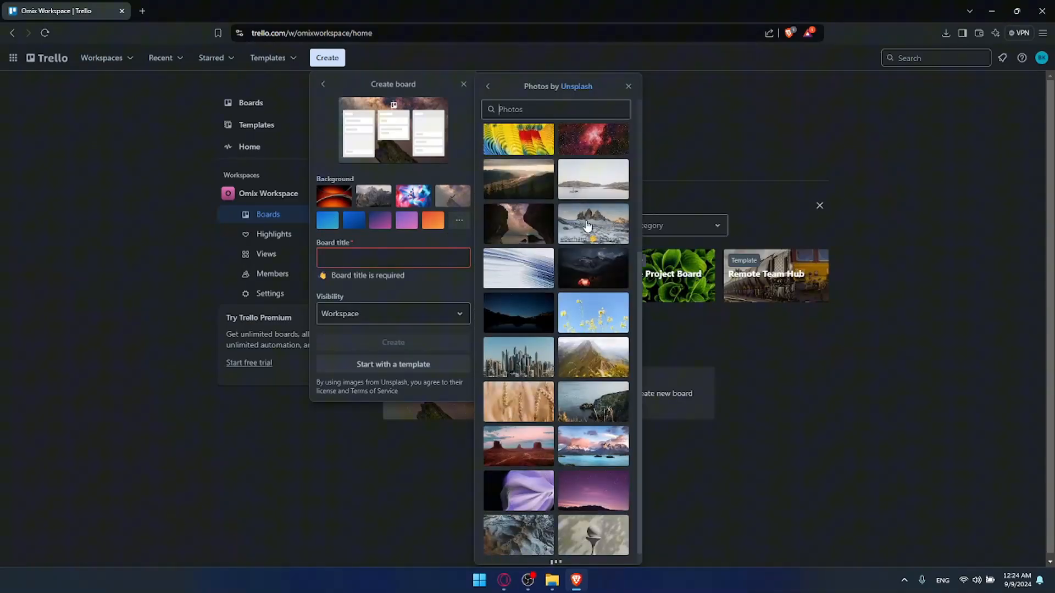
scroll(610, 269, up, 2)
scroll(606, 296, up, 1)
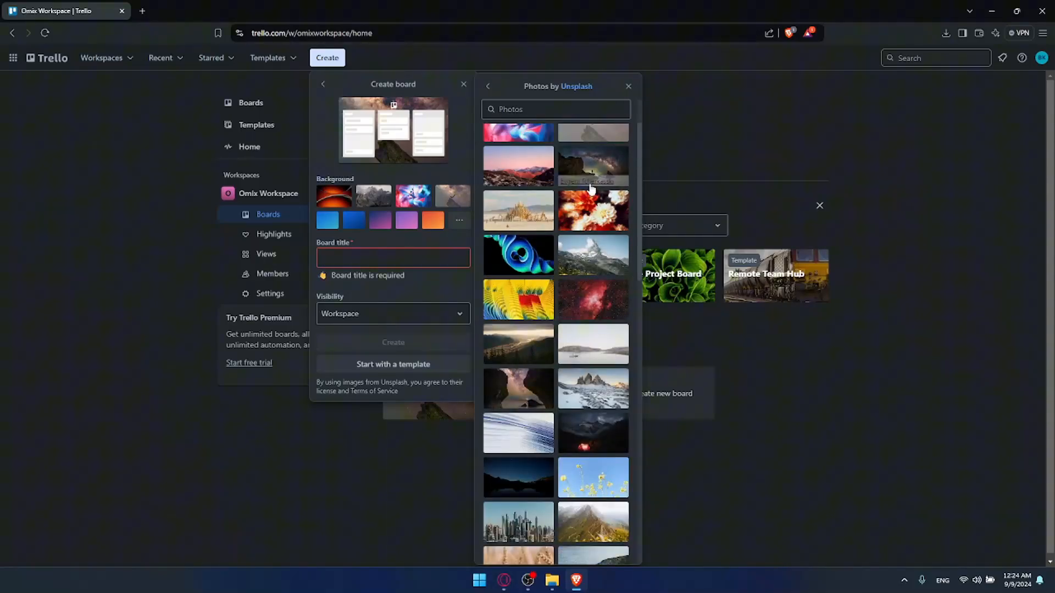
click(603, 164)
click(407, 221)
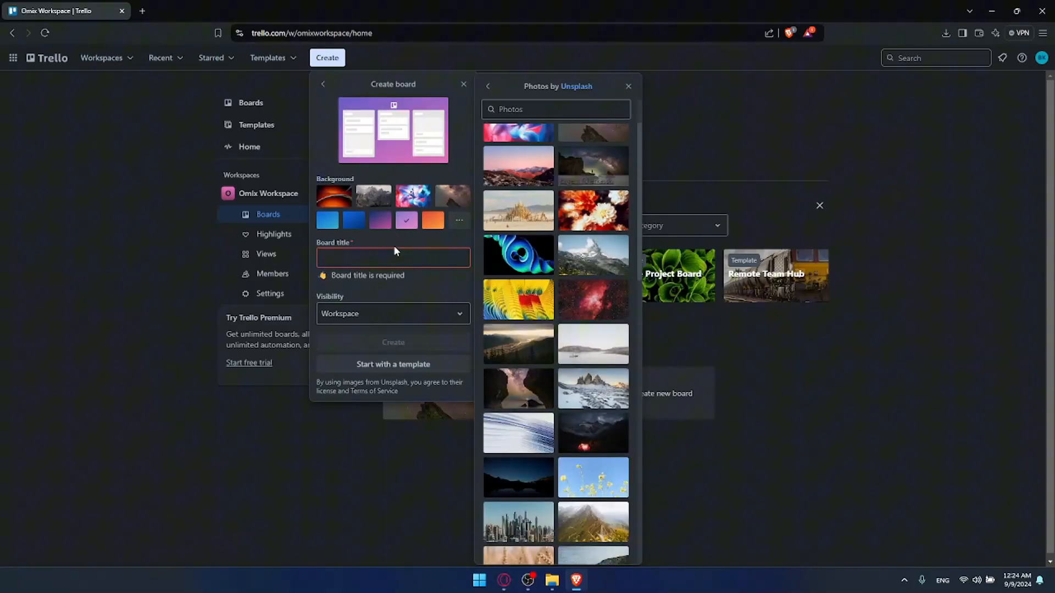
click(391, 259)
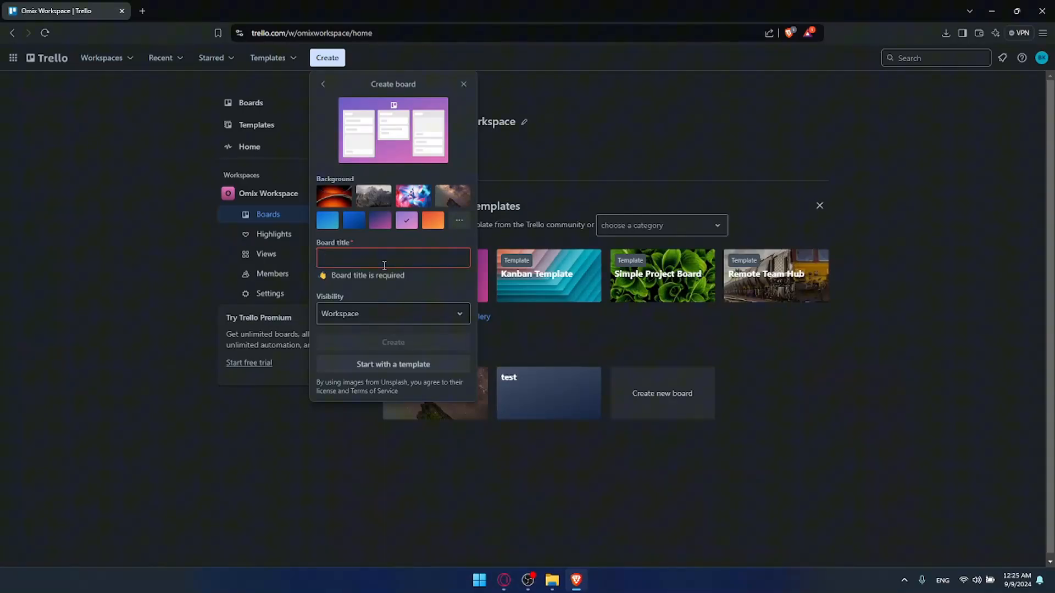
Enter 'Tasks' as the board title
text(T)
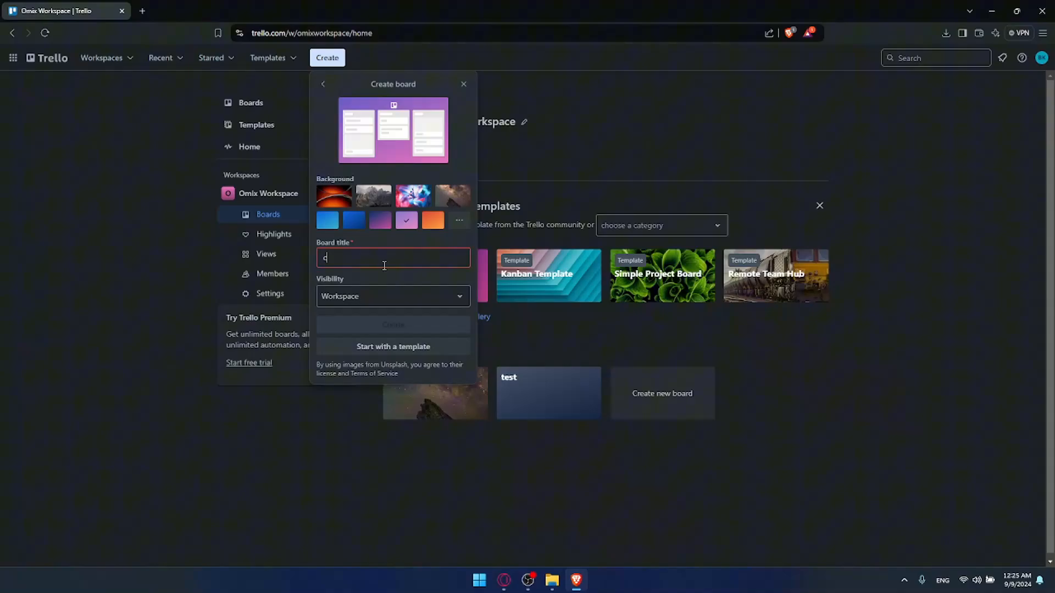
key(BackSpace)
text(Tasks)
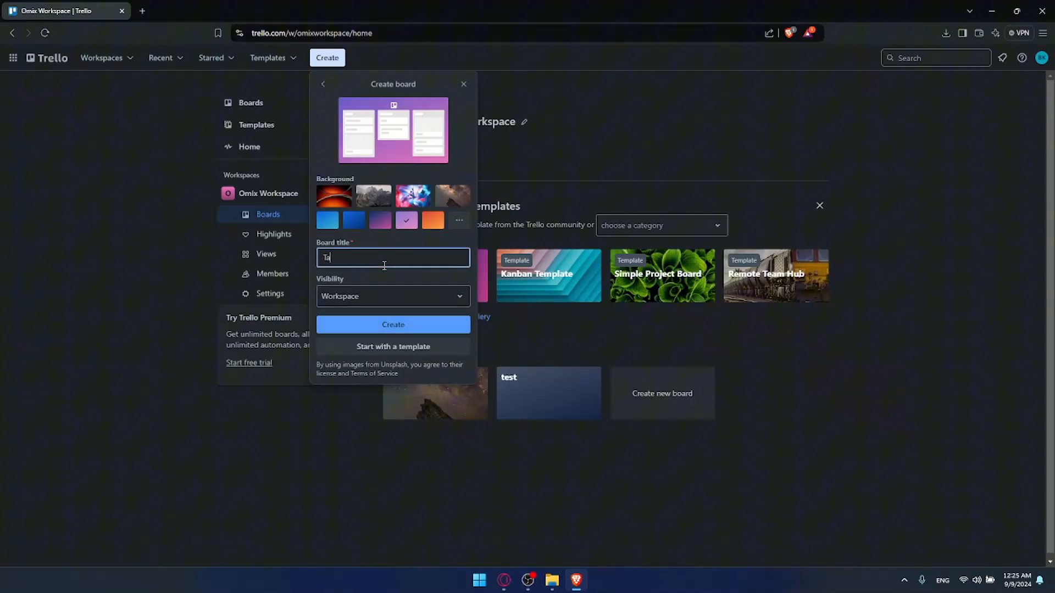
Try Private and Public visibility, then set the board back to Workspace
click(404, 296)
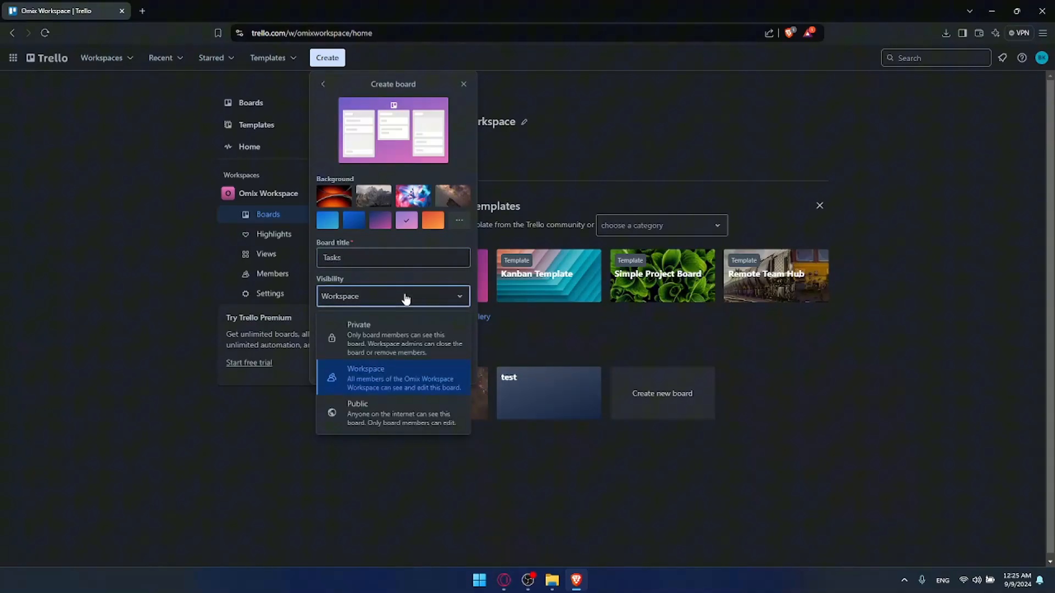
click(397, 324)
click(408, 304)
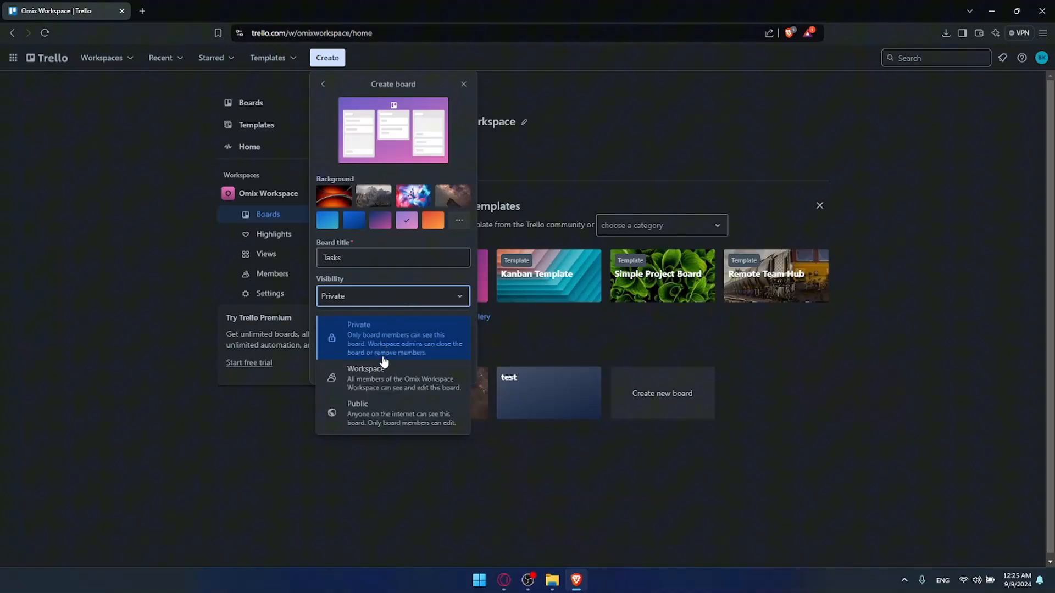
click(384, 364)
click(387, 299)
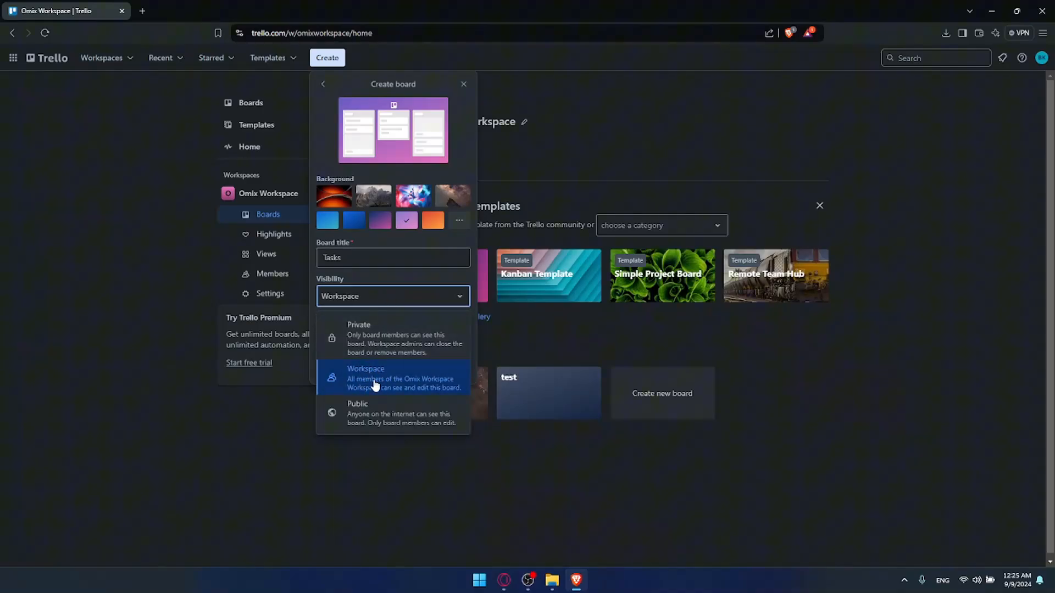
click(396, 419)
click(408, 370)
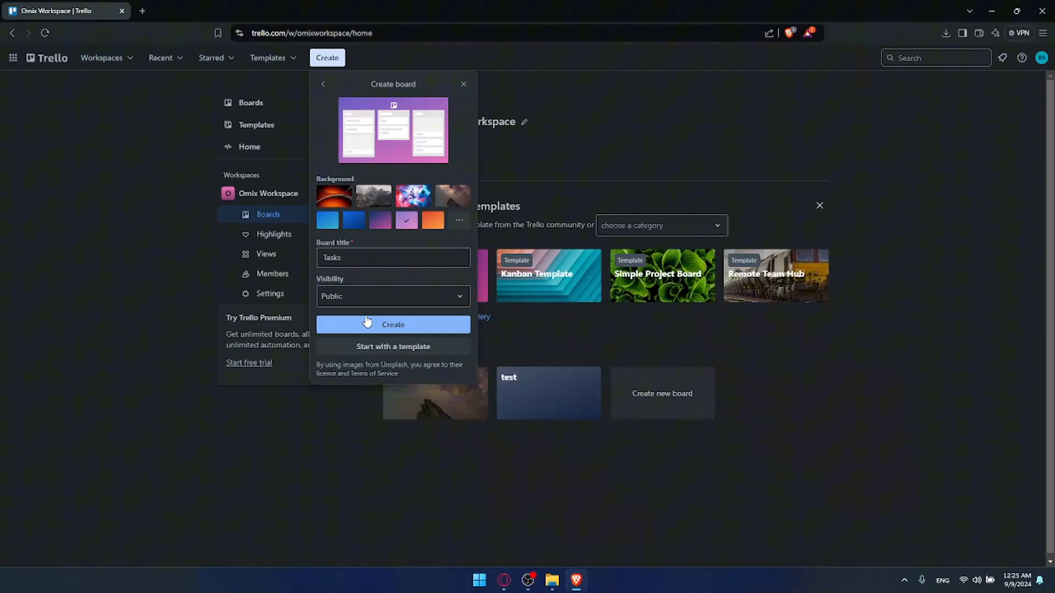
click(372, 301)
click(385, 372)
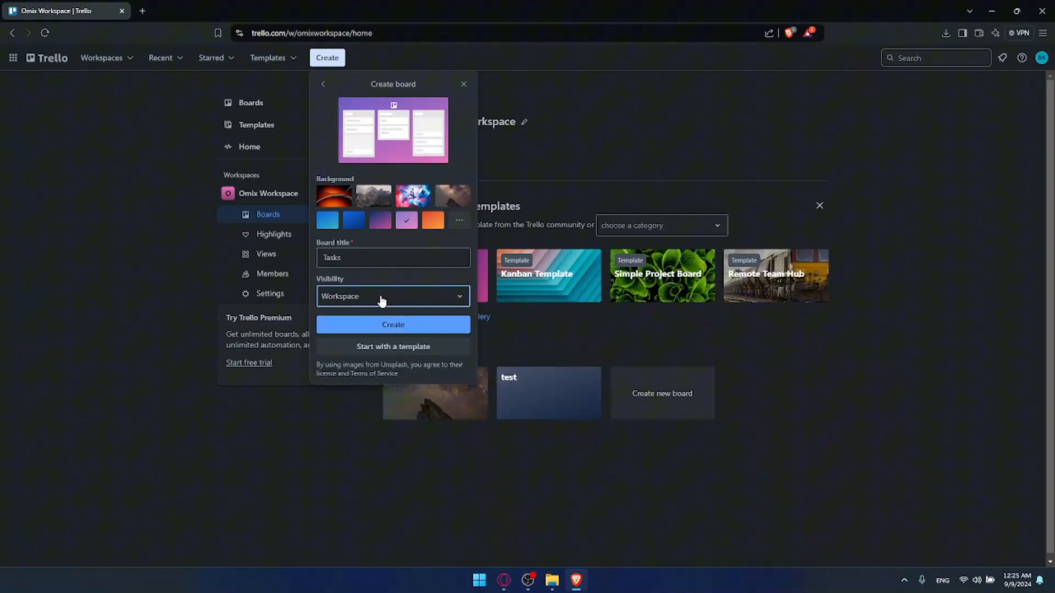
Dismiss the board form and open the Trello home in a second tab
right_click(397, 345)
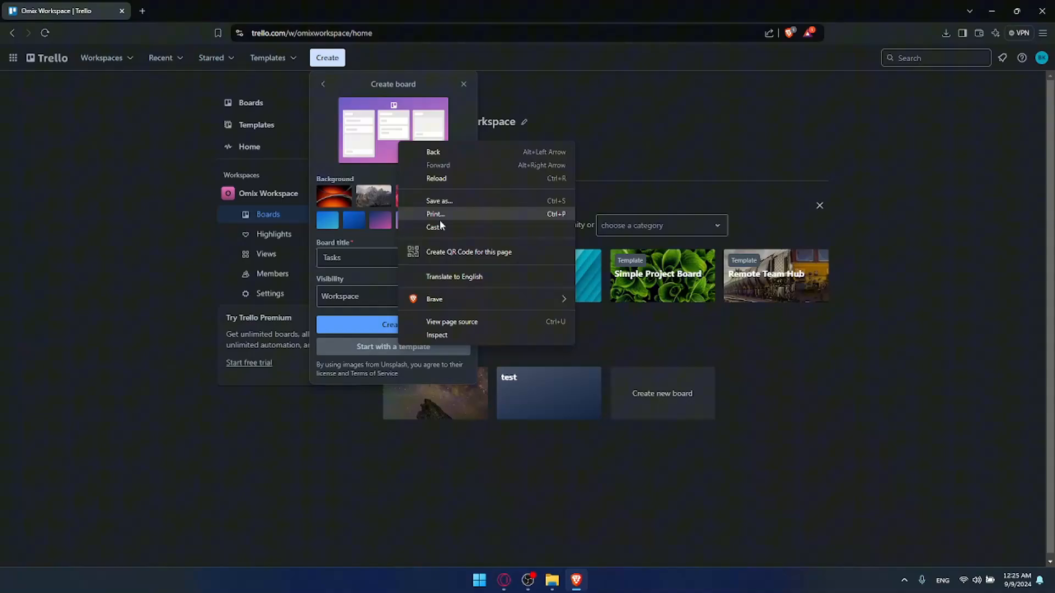
click(172, 188)
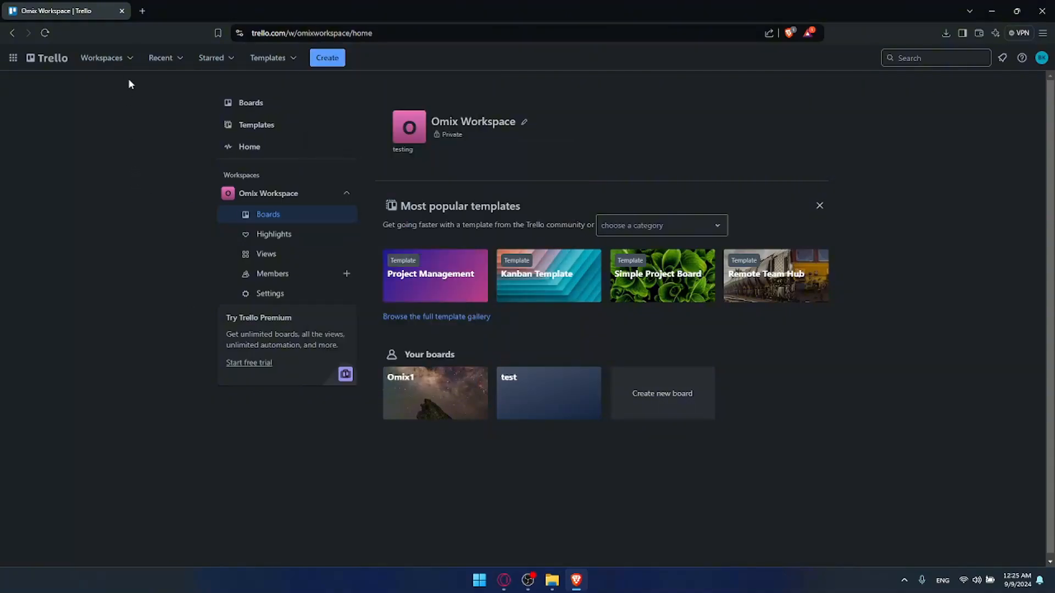
middle_click(61, 60)
click(217, 11)
Go to the full template gallery through Create > Start with a template
click(327, 57)
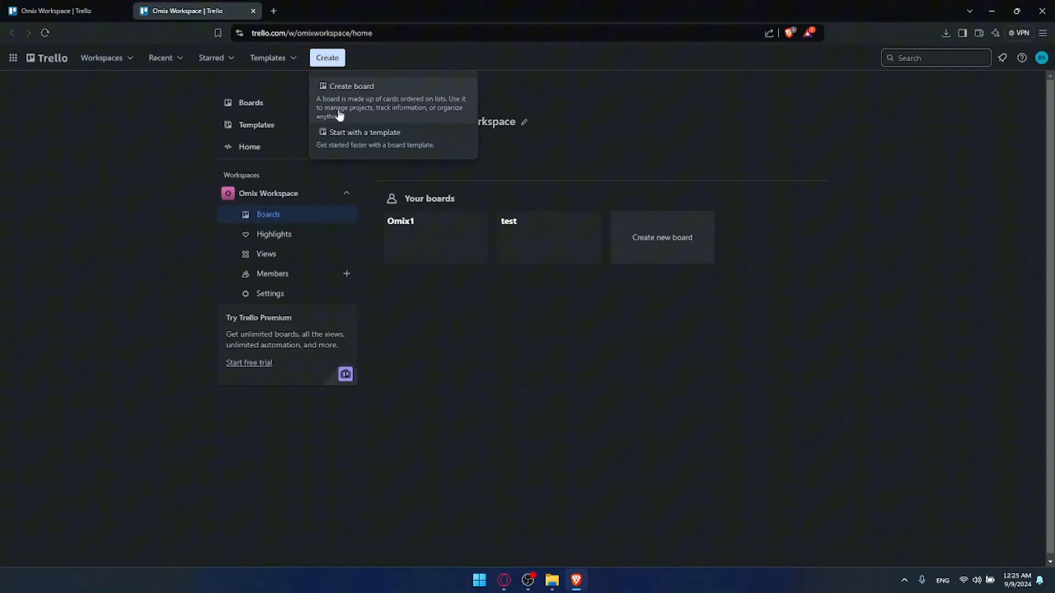
click(360, 138)
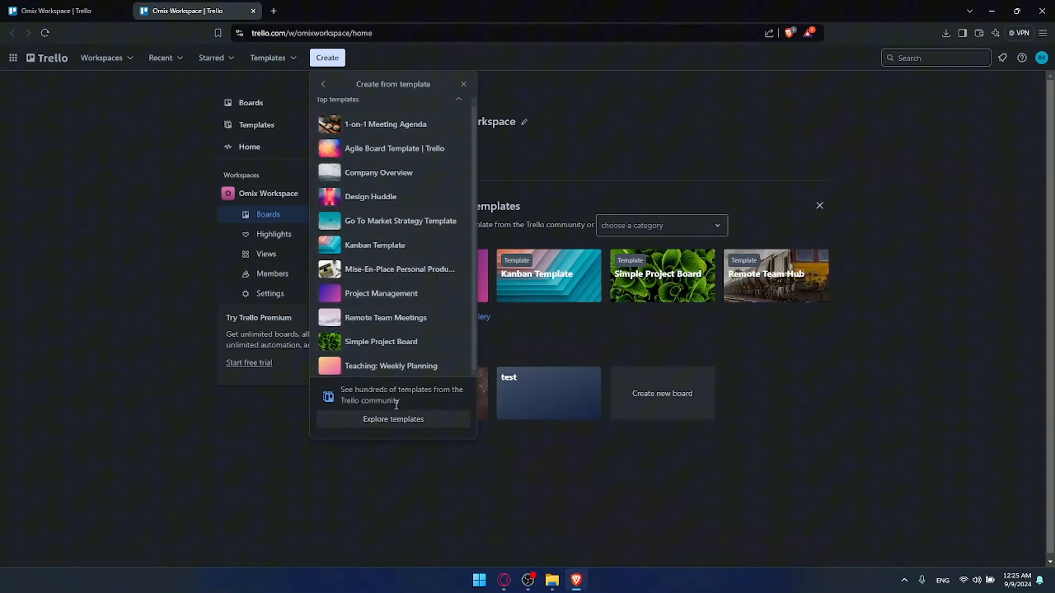
click(393, 424)
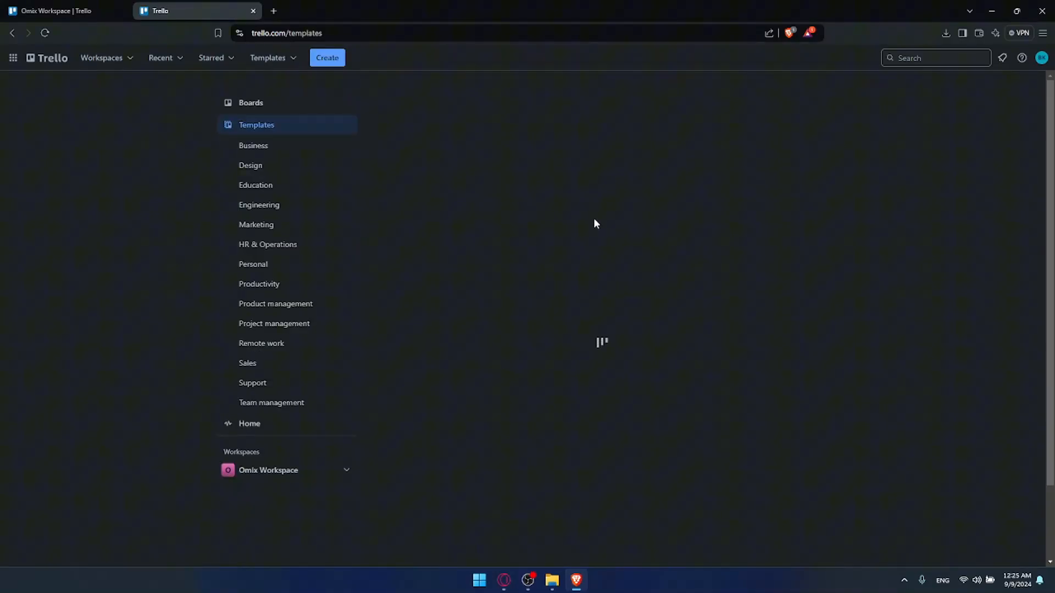
Scroll through the templates gallery, then close its tab to return to the workspace home
scroll(608, 216, down, 20)
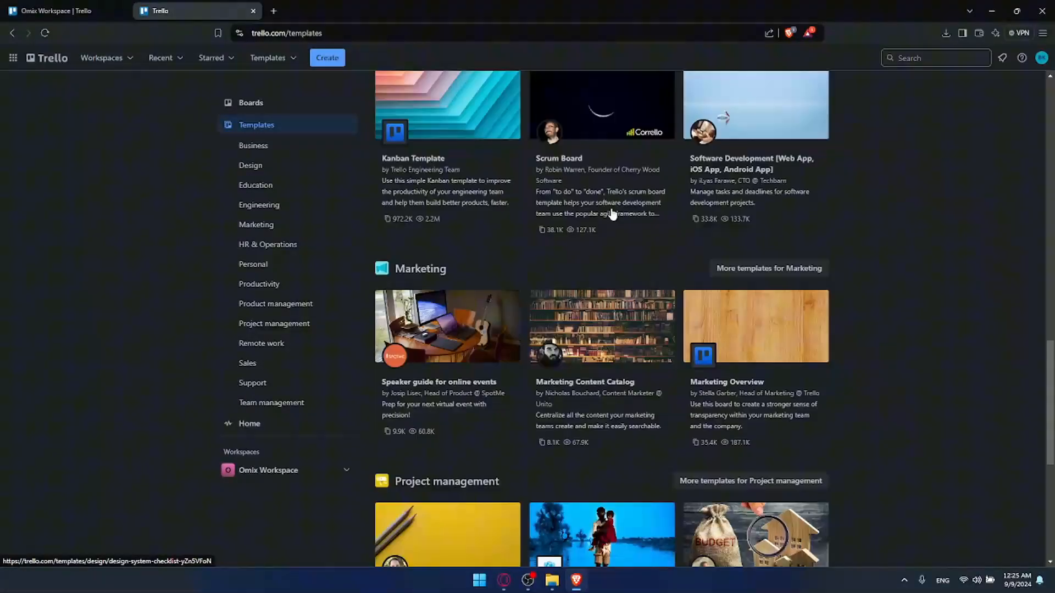
scroll(615, 208, up, 9)
scroll(620, 211, down, 11)
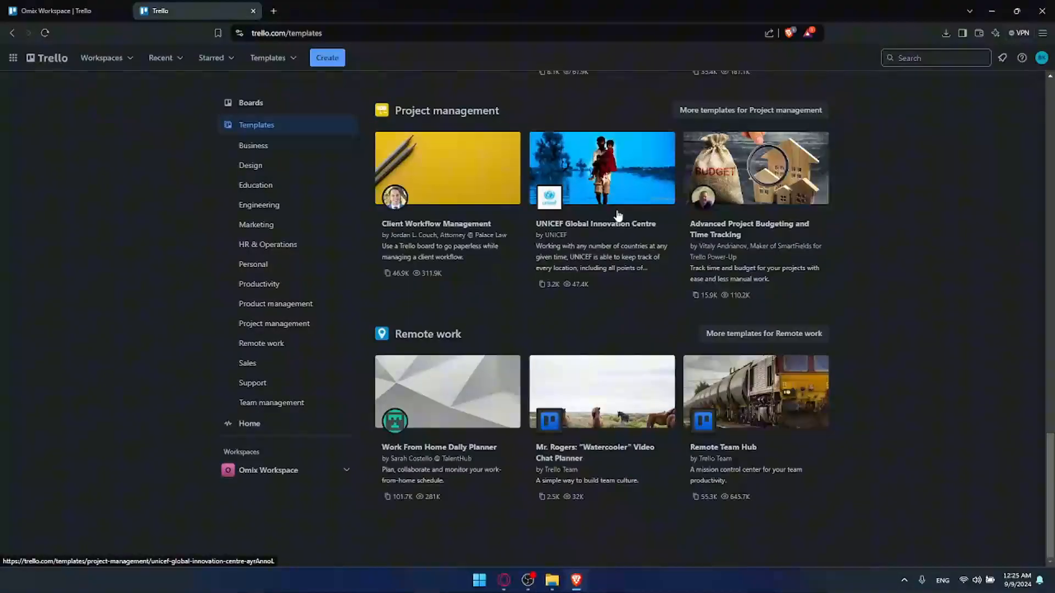
scroll(618, 208, up, 20)
scroll(618, 204, up, 3)
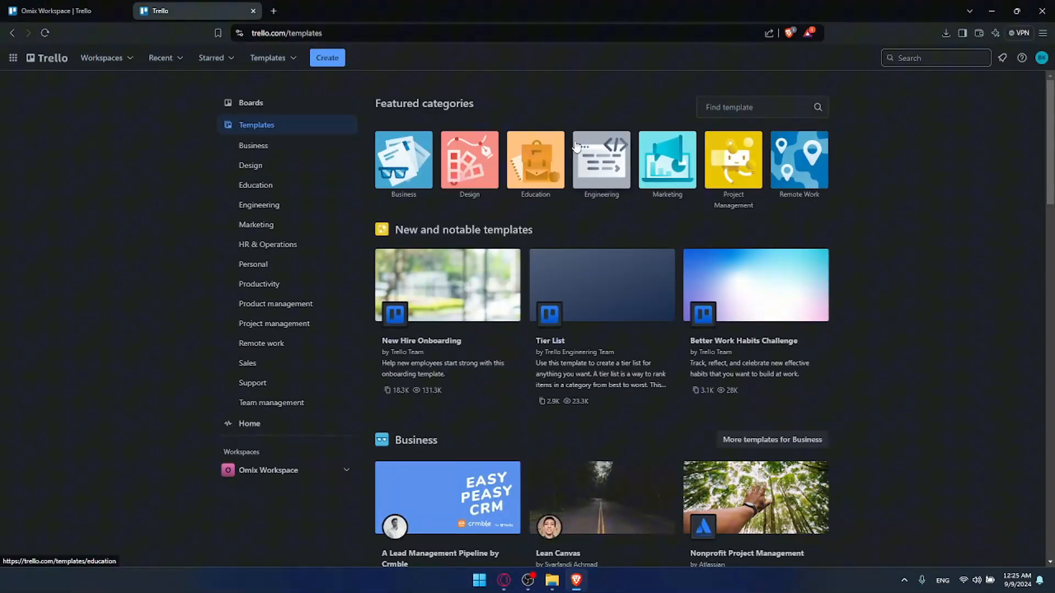
click(253, 11)
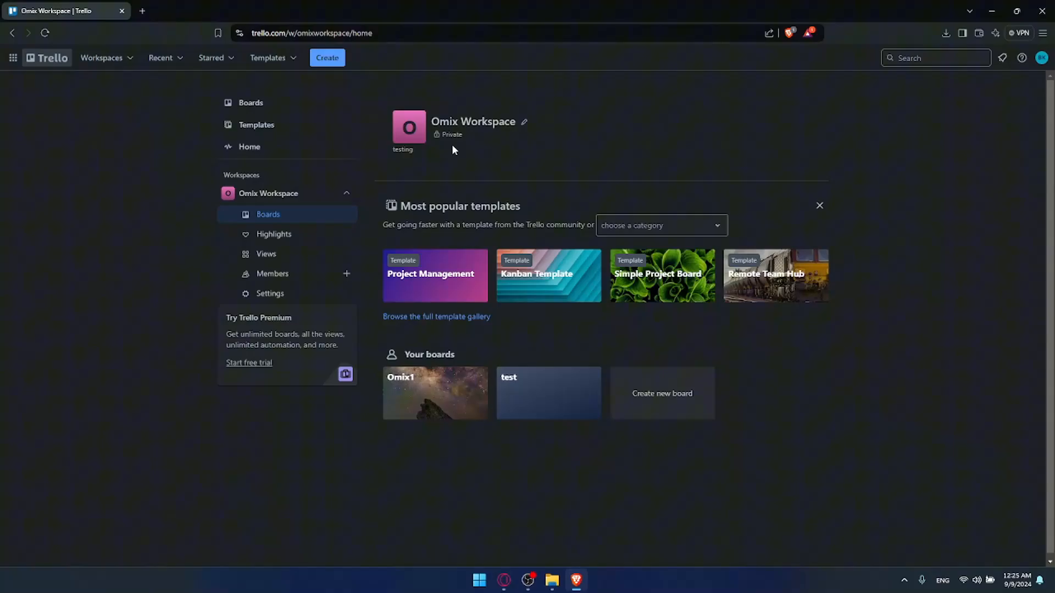
Start a blank board with the rocky Milky Way night-sky photo as background
click(327, 58)
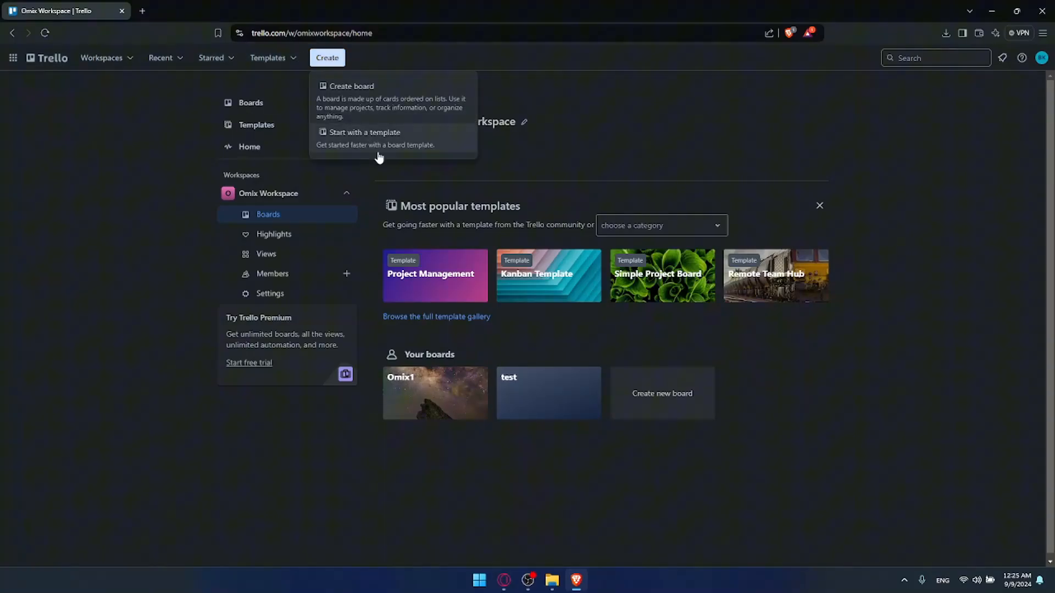
click(373, 88)
click(458, 220)
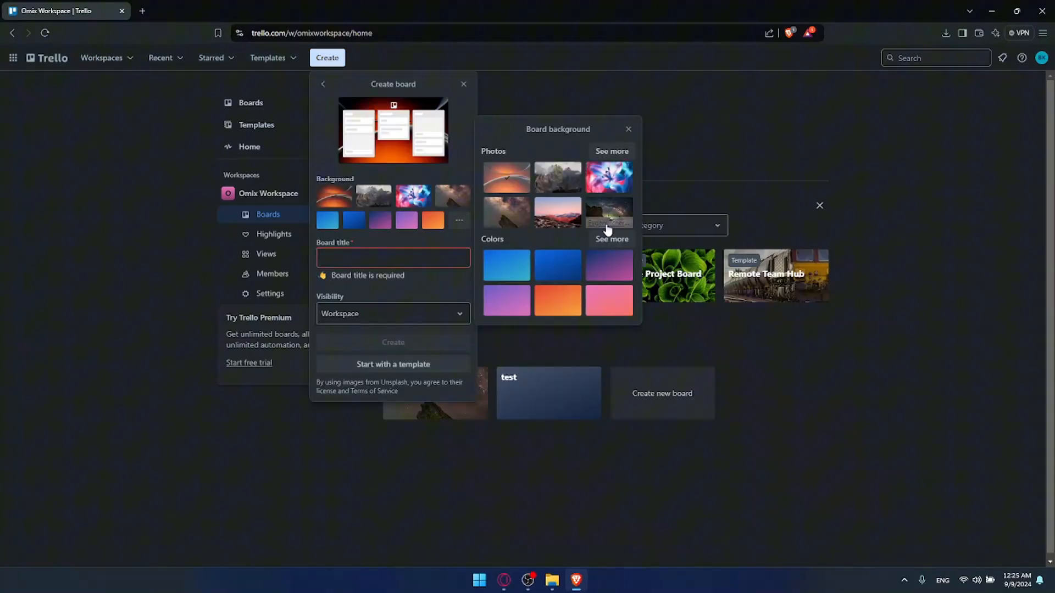
click(611, 151)
scroll(555, 275, down, 2)
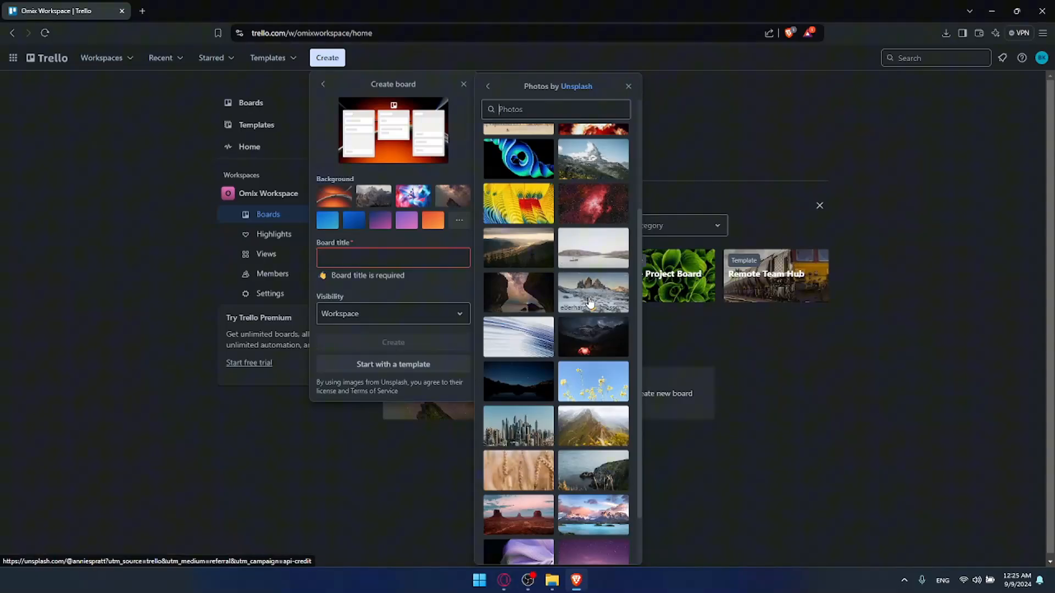
click(529, 294)
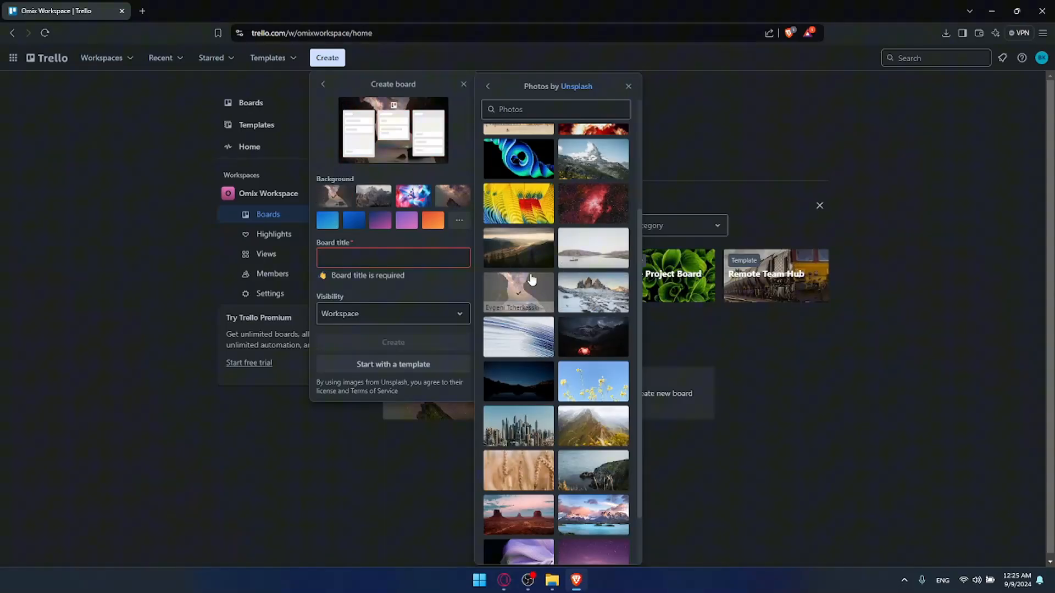
key(Escape)
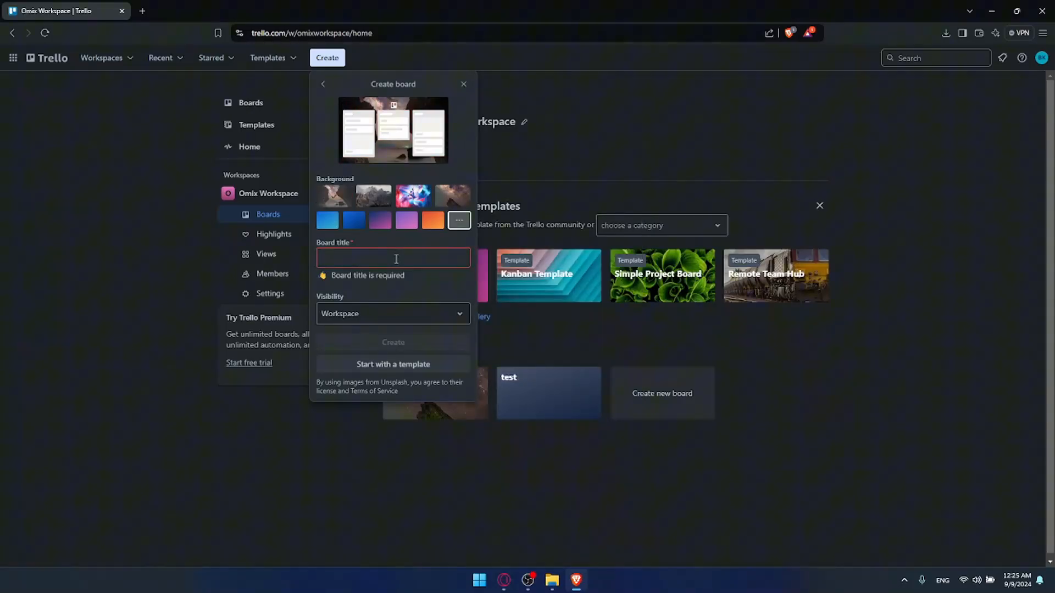
Title the board 'Tasks' and create it
click(396, 259)
text(tas)
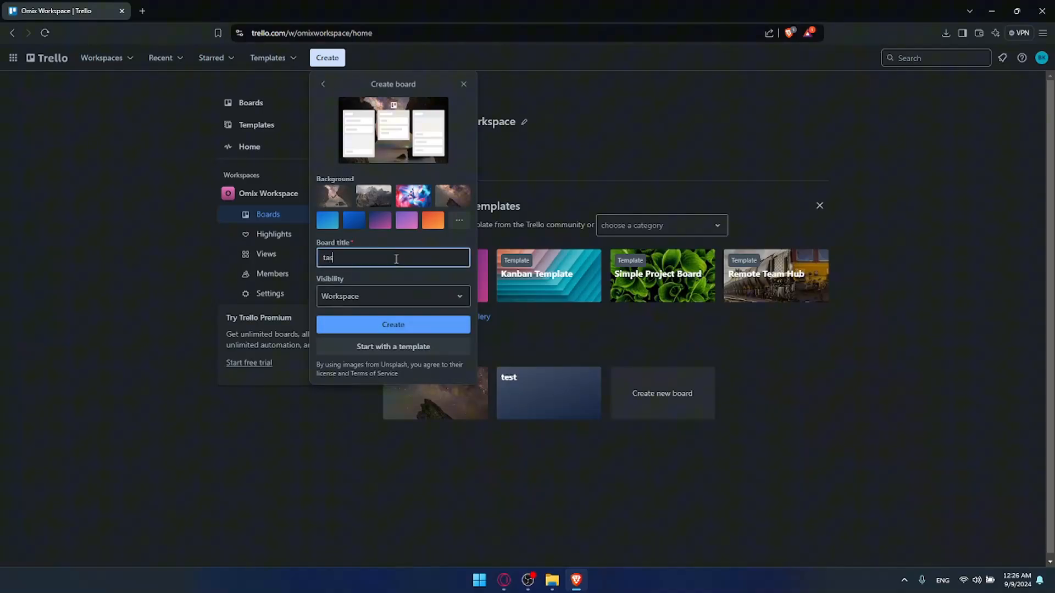
text(ks)
text(T)
click(386, 324)
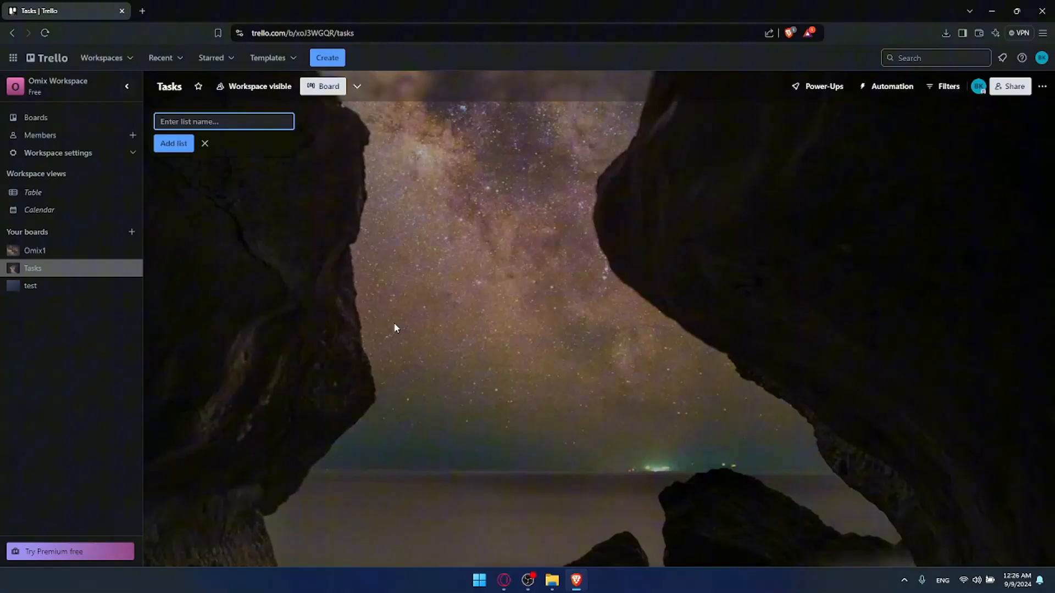
Add the 'In Progress' and 'Waiting for review' lists
click(561, 297)
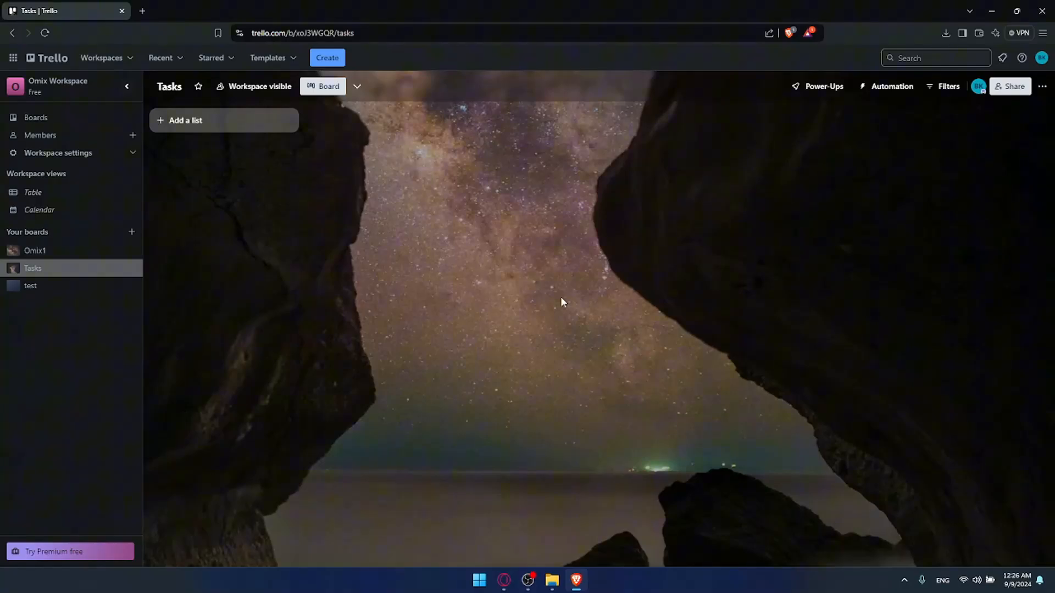
click(178, 120)
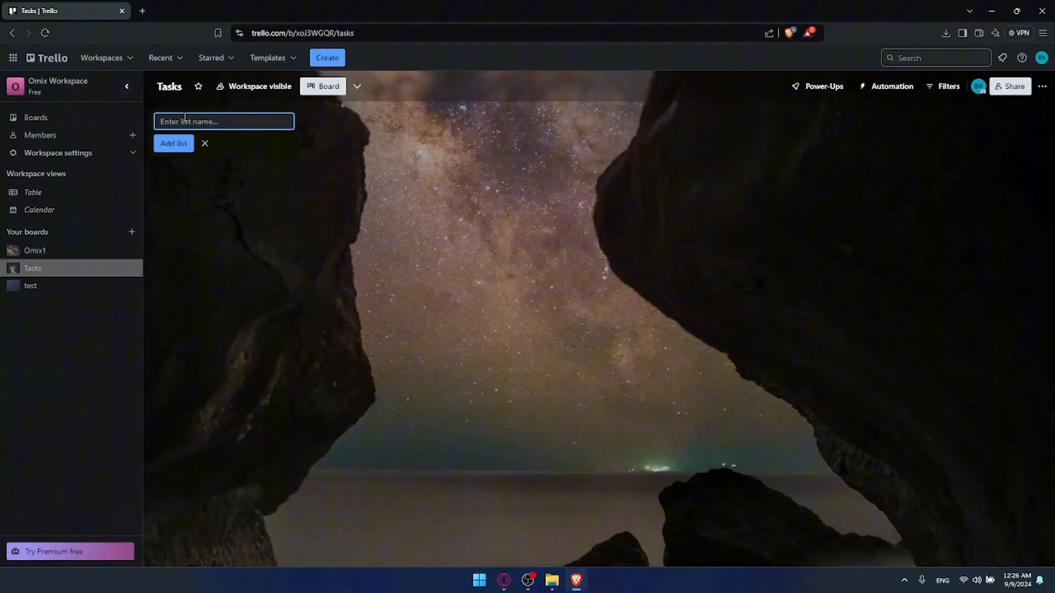
text(In Progress)
key(Return)
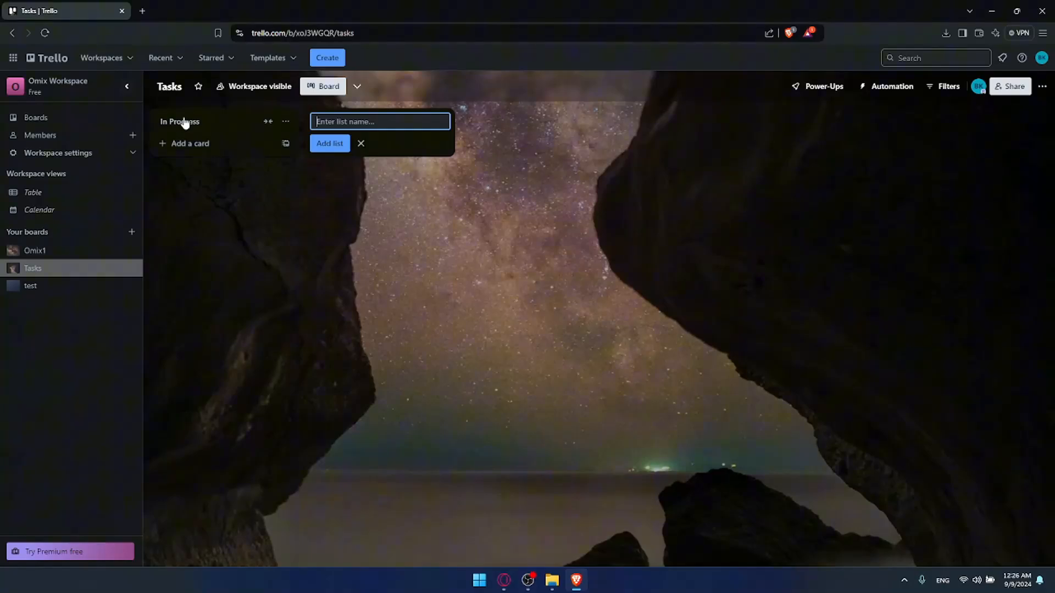
text(Wayiom)
key(BackSpace)
key(BackSpace)
key(BackSpace)
key(BackSpace)
key(BackSpace)
text(aiting for review)
key(Return)
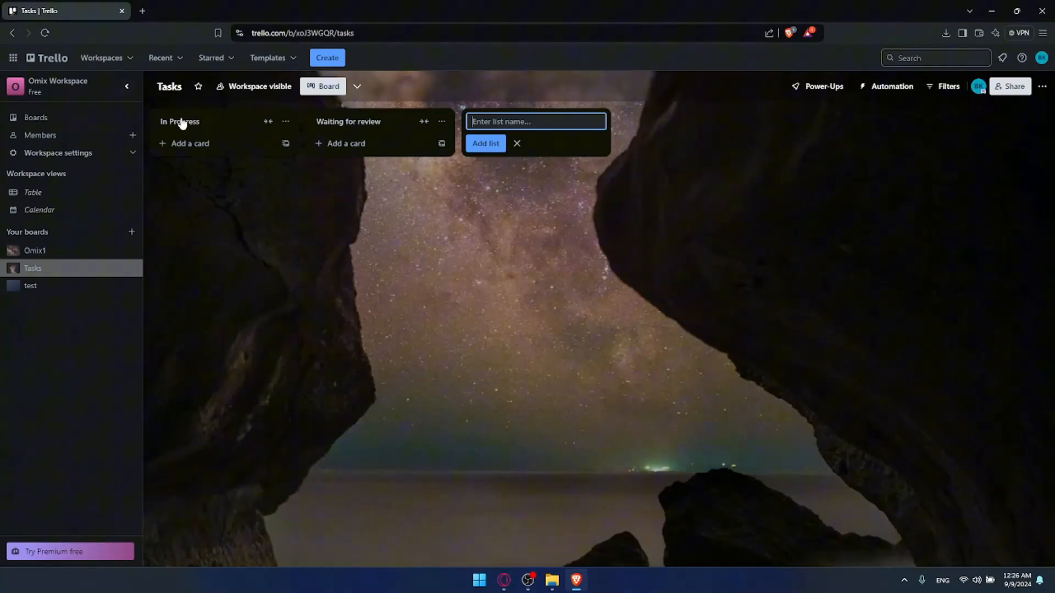
Add 'completed' and 'waiting to get started' lists, moving 'waiting to get started' first
text(completed)
key(Return)
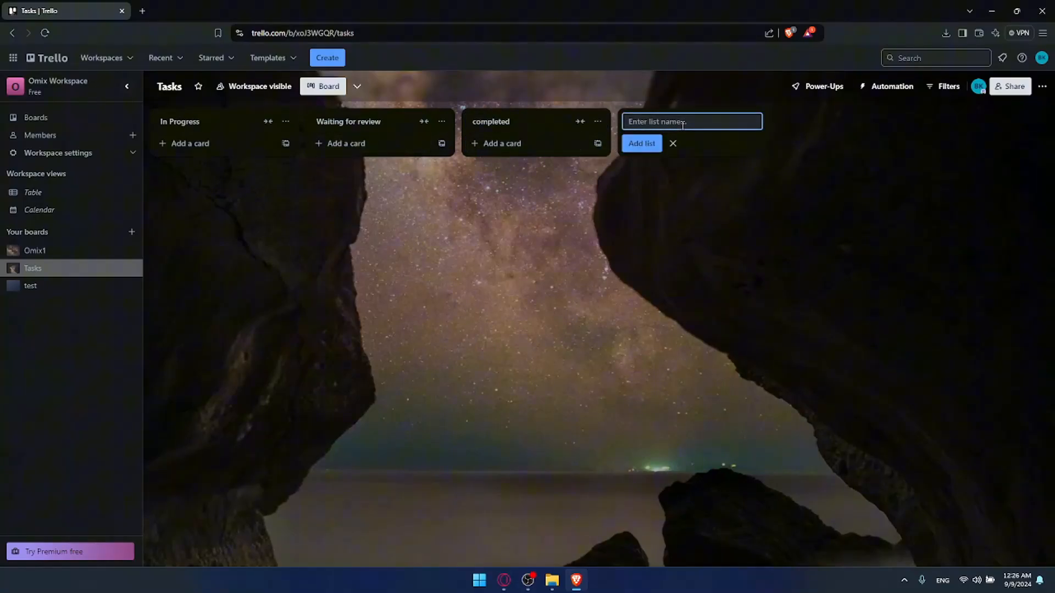
text(waiti=ng)
key(BackSpace)
key(BackSpace)
text(-ing to get strated)
key(BackSpace)
key(BackSpace)
key(BackSpace)
key(BackSpace)
key(BackSpace)
text(arted)
click(649, 144)
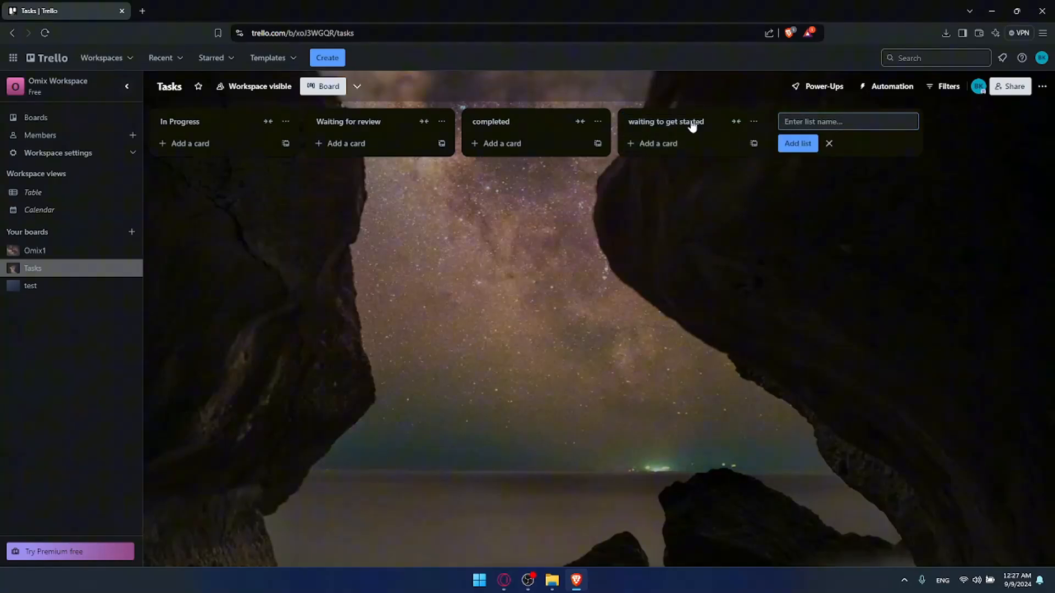
drag(692, 126, 181, 118)
click(430, 215)
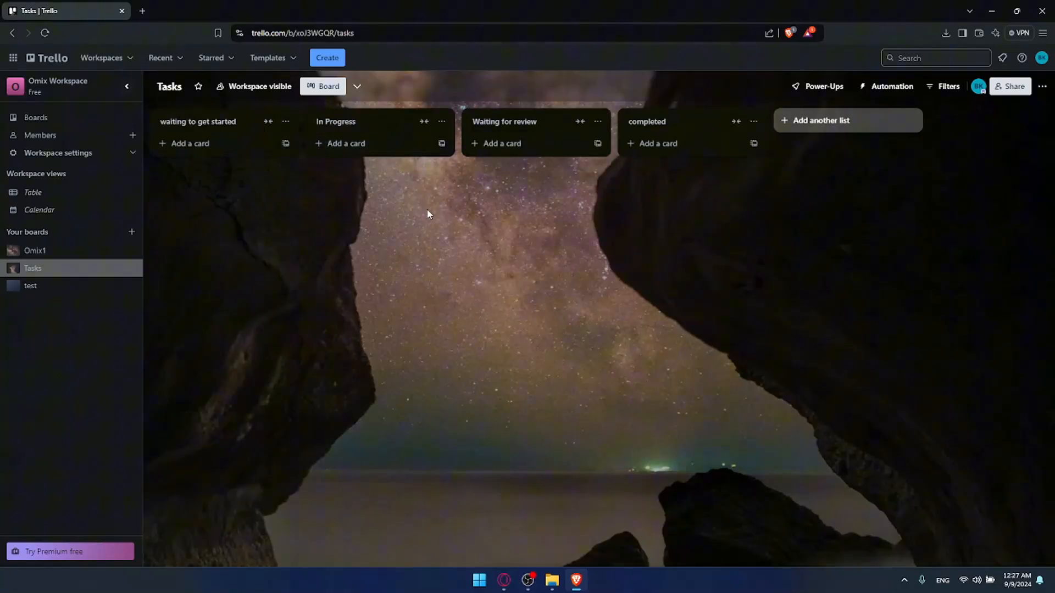
Add the card 'list the products on the page' to the first list
click(285, 143)
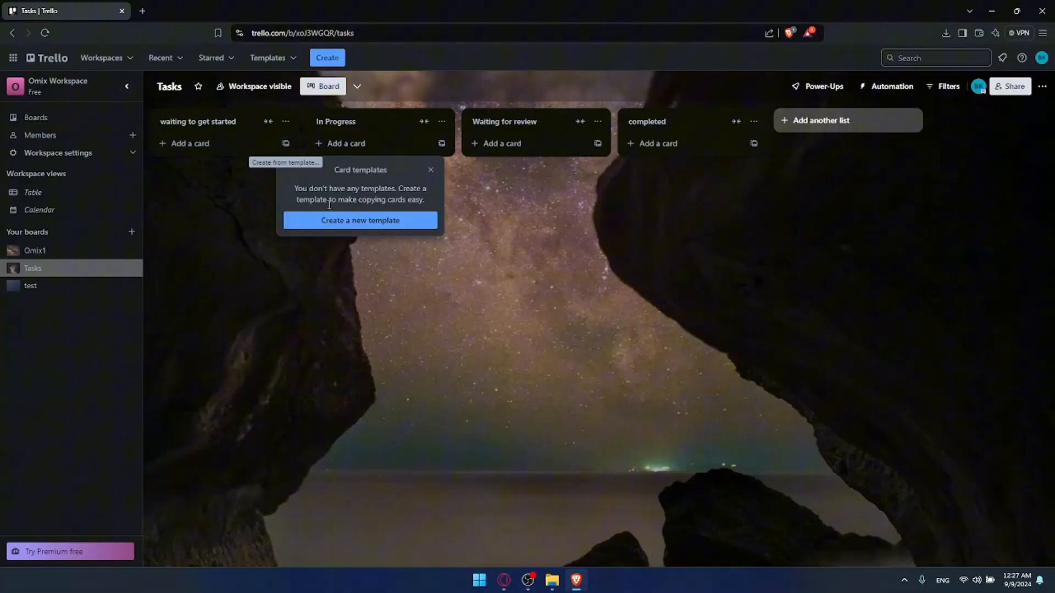
click(332, 220)
click(426, 169)
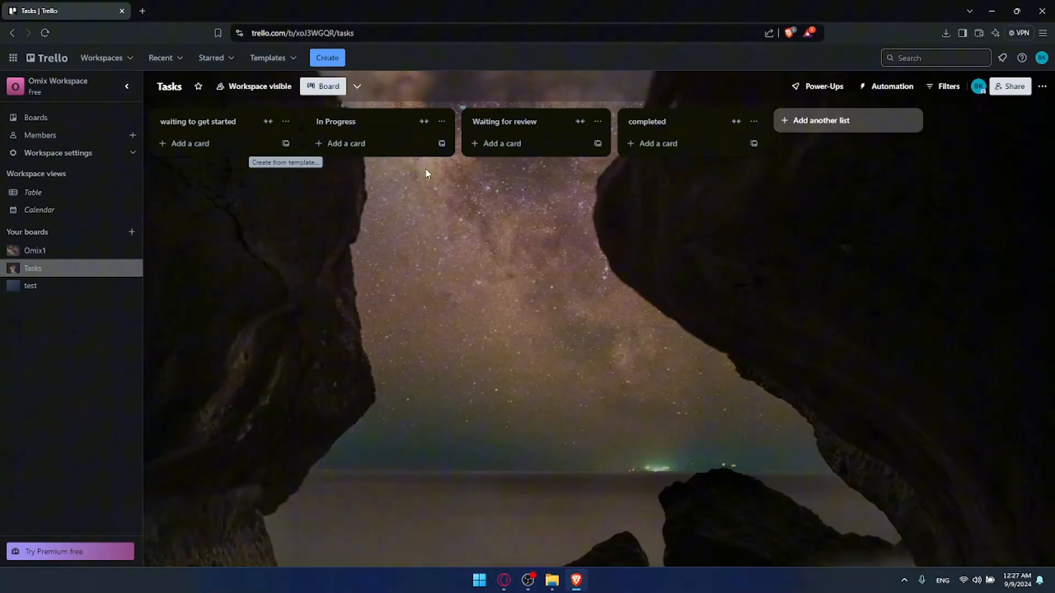
click(221, 144)
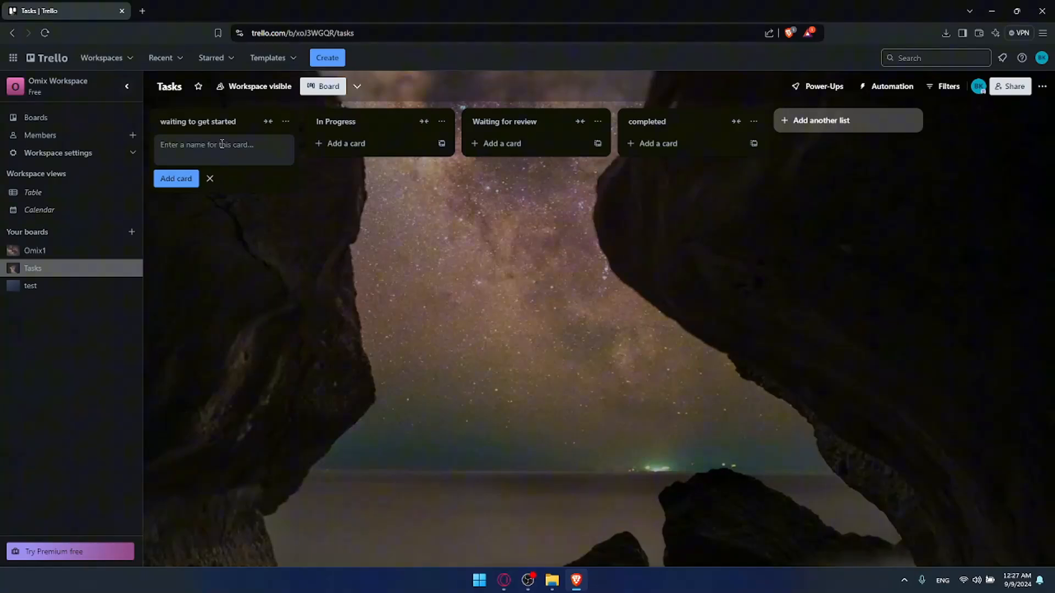
text(cret)
key(BackSpace)
key(BackSpace)
text(list the products on the page)
key(Return)
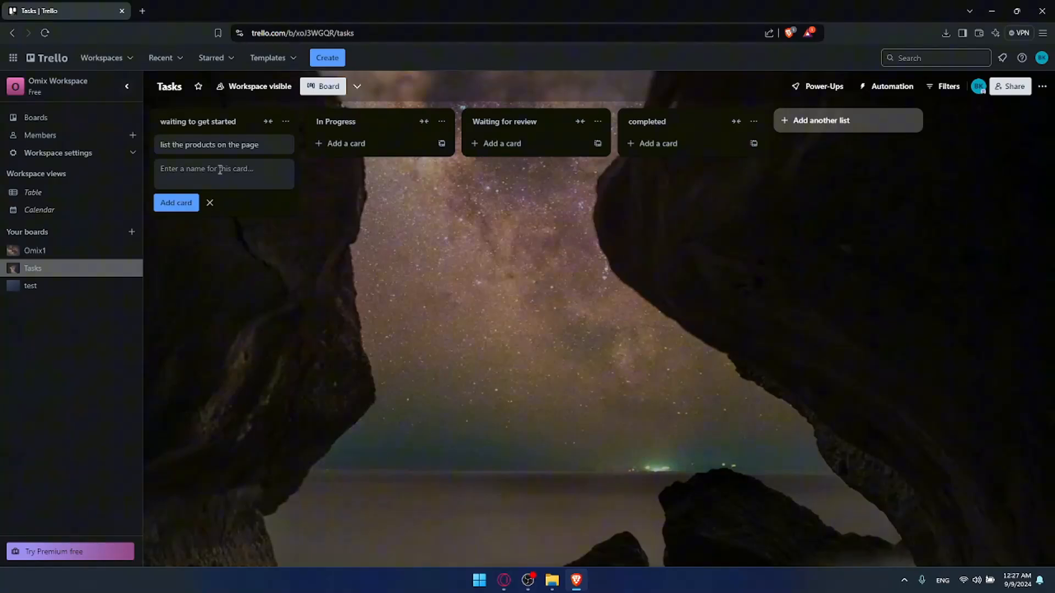
Add cards for creating a CSV of all products and configuring worldwide shipping
text(create a csv file for all the producs)
key(Return)
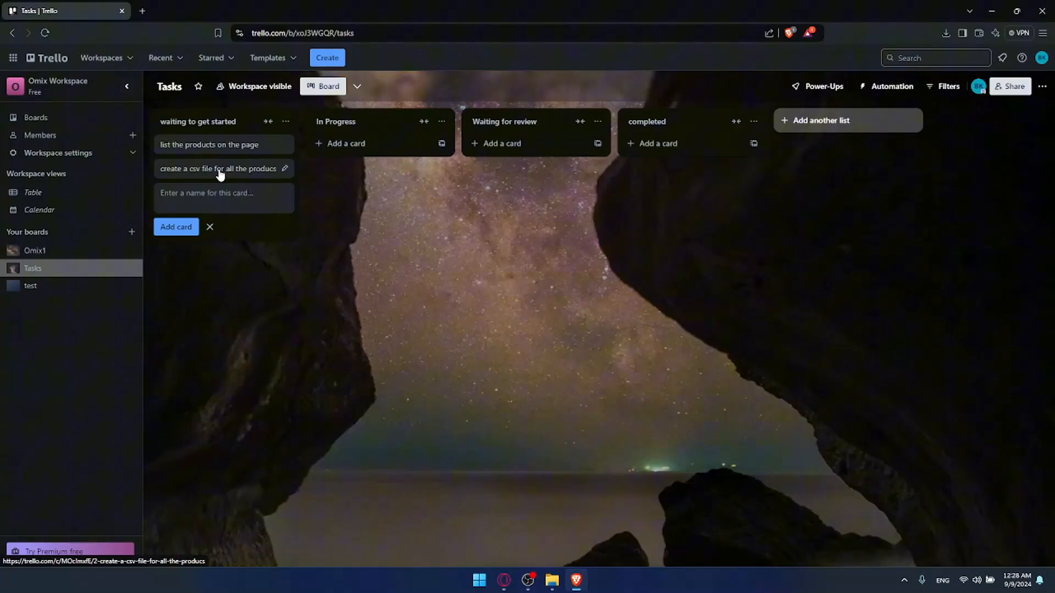
text(configutre shipping for all)
text(the woldrld)
key(Return)
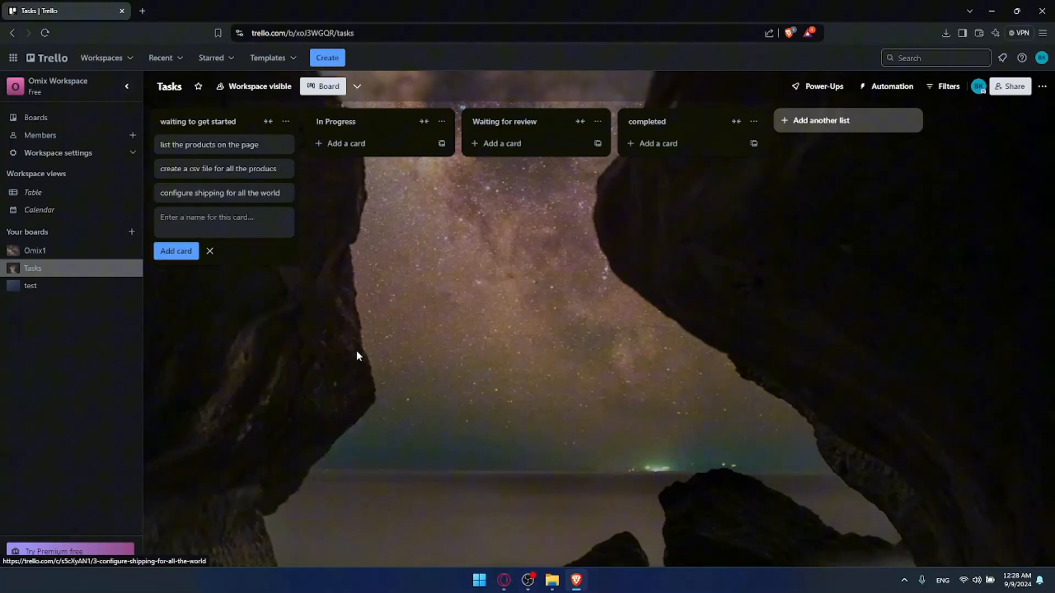
Open the 'list the products on the page' card and assign the workspace member to it
click(340, 241)
click(239, 145)
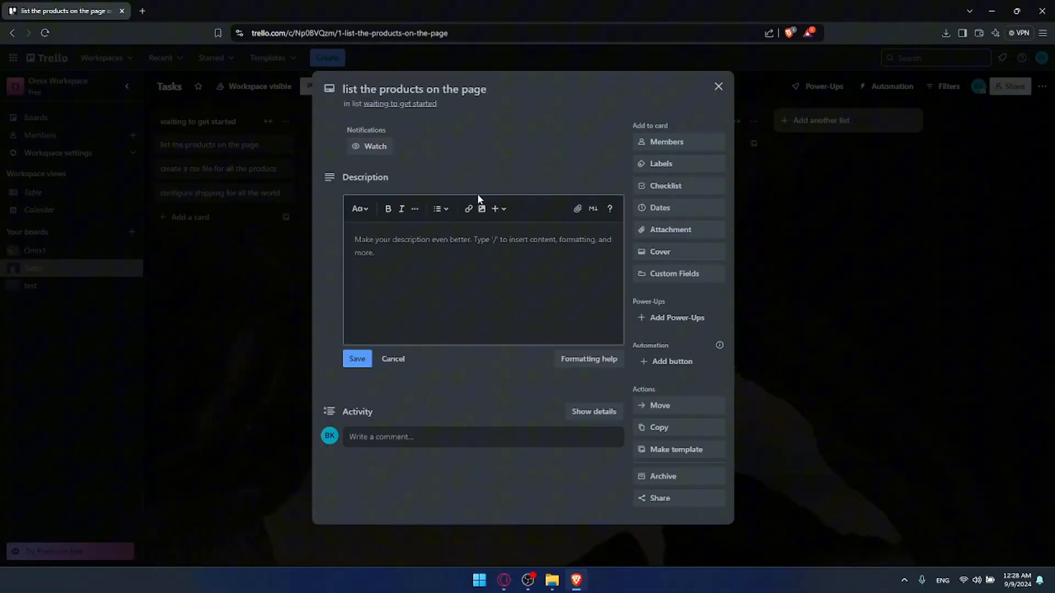
click(663, 144)
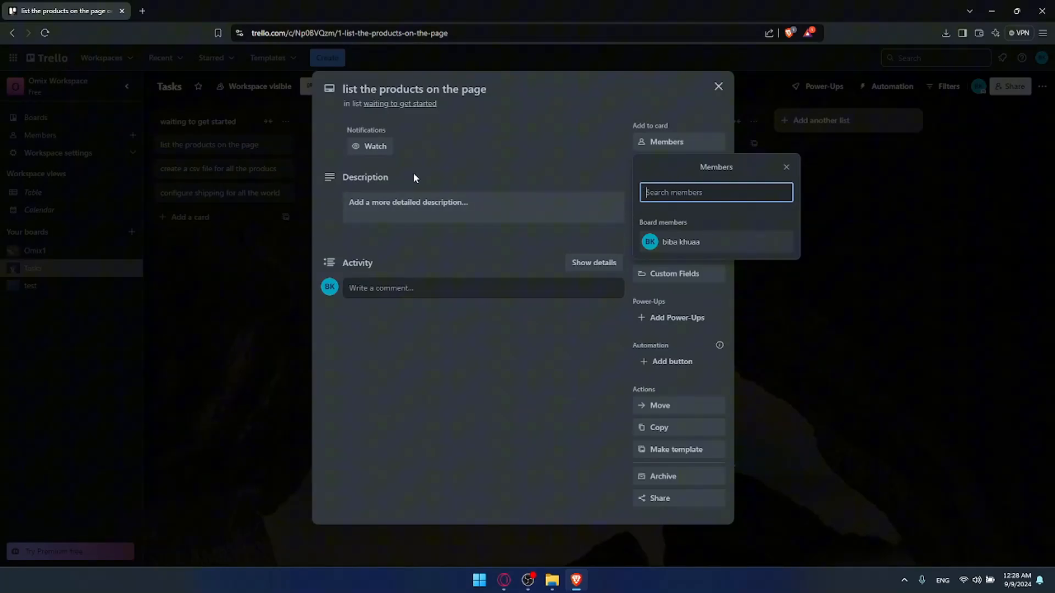
click(669, 241)
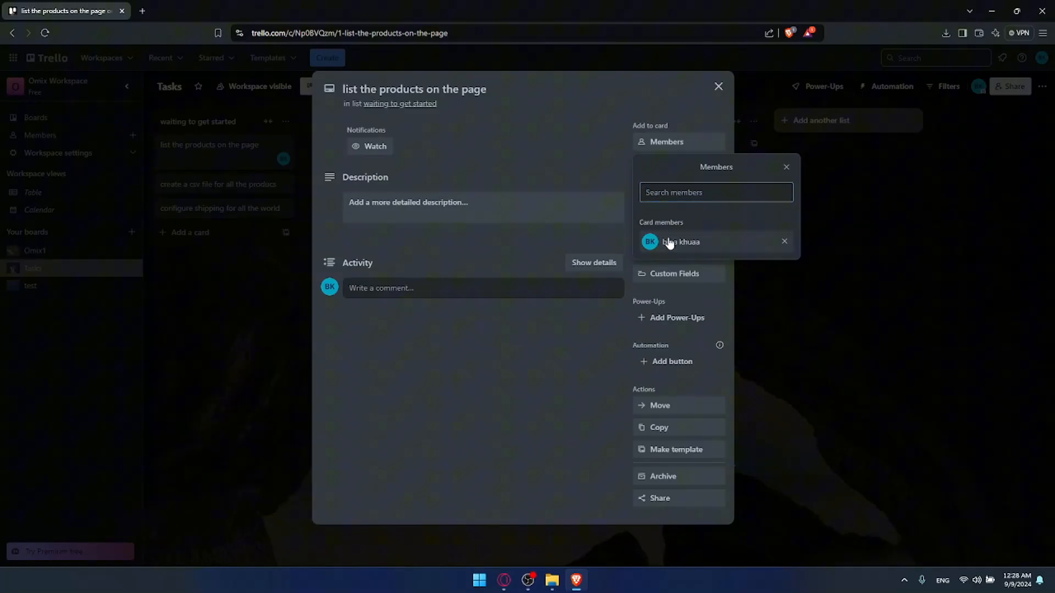
click(602, 178)
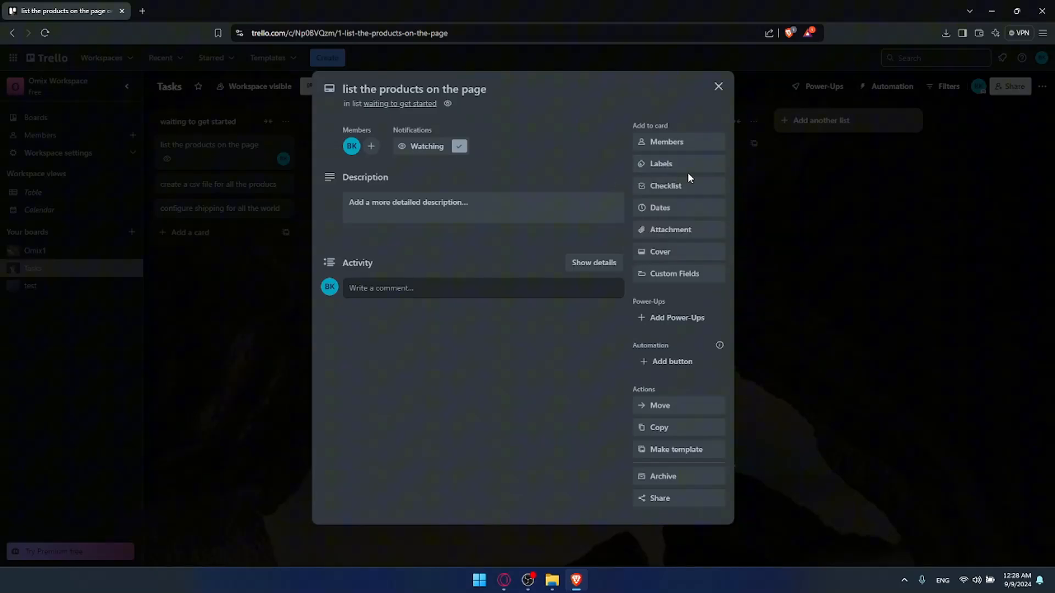
click(686, 166)
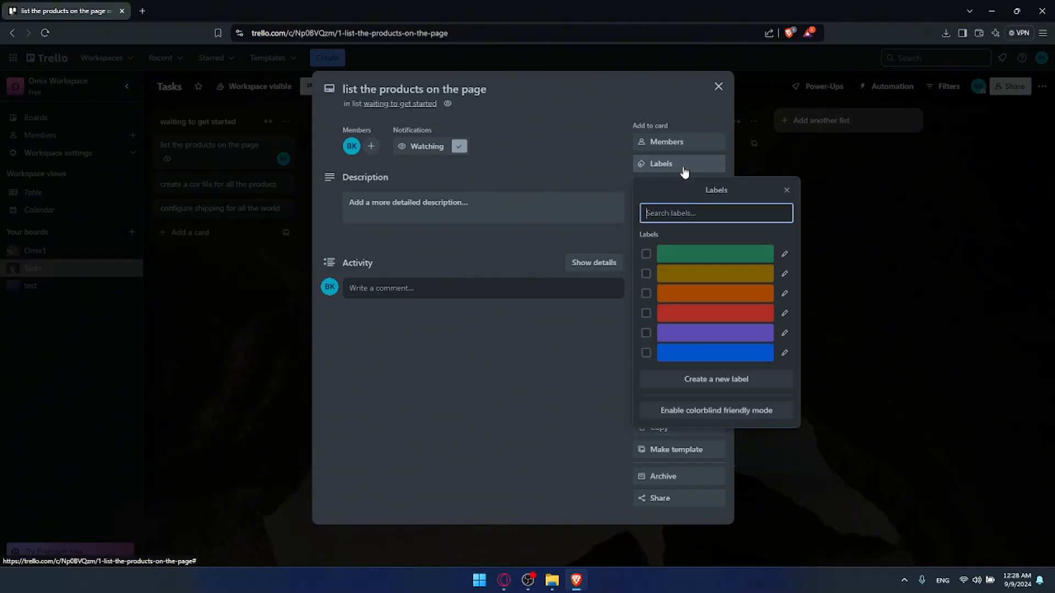
Create a red 'important' label and apply it to the card
click(716, 380)
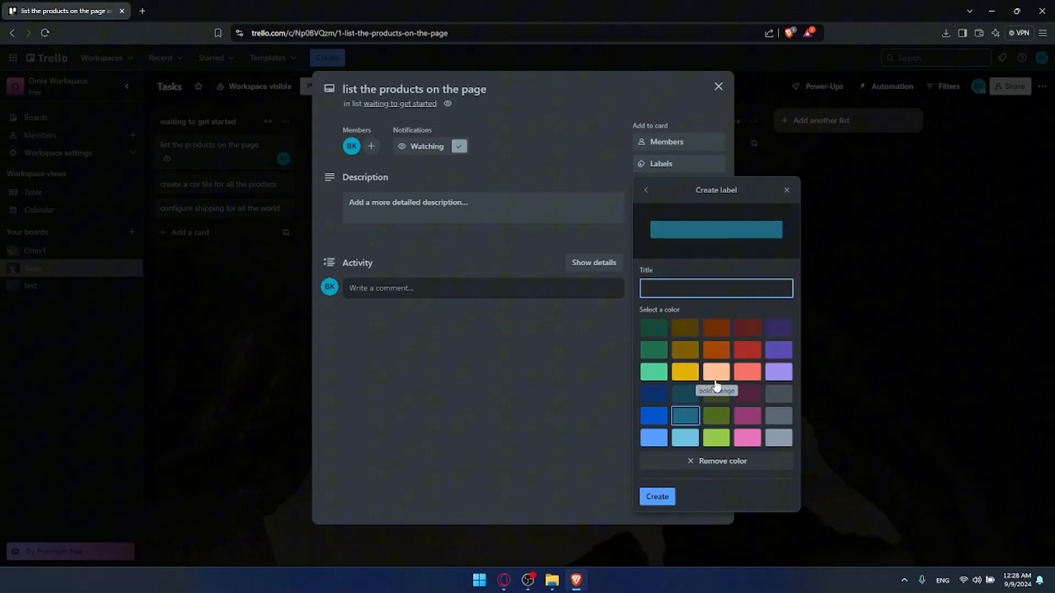
text(important)
click(748, 350)
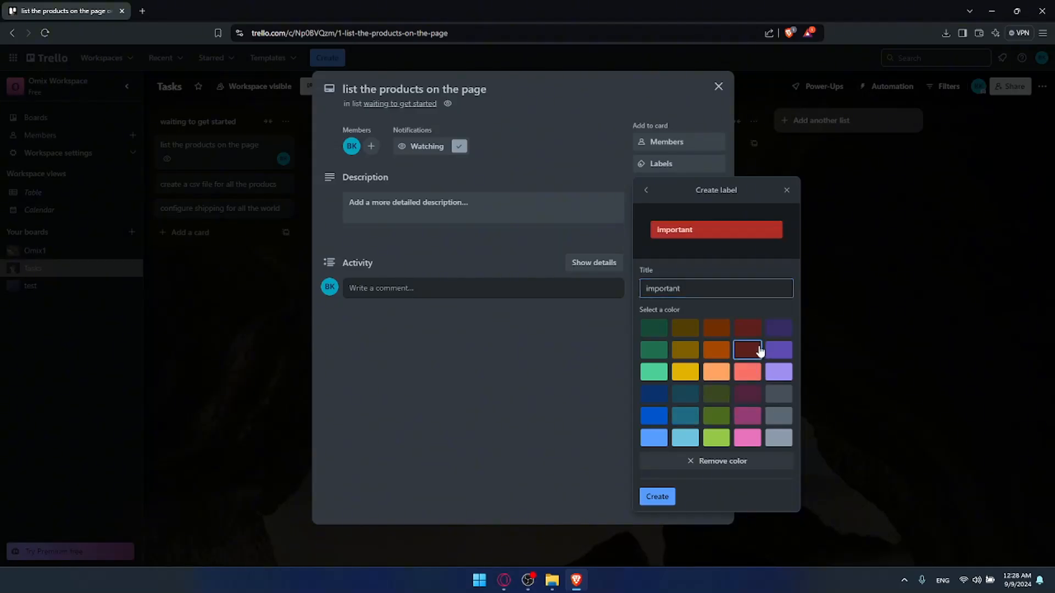
click(667, 497)
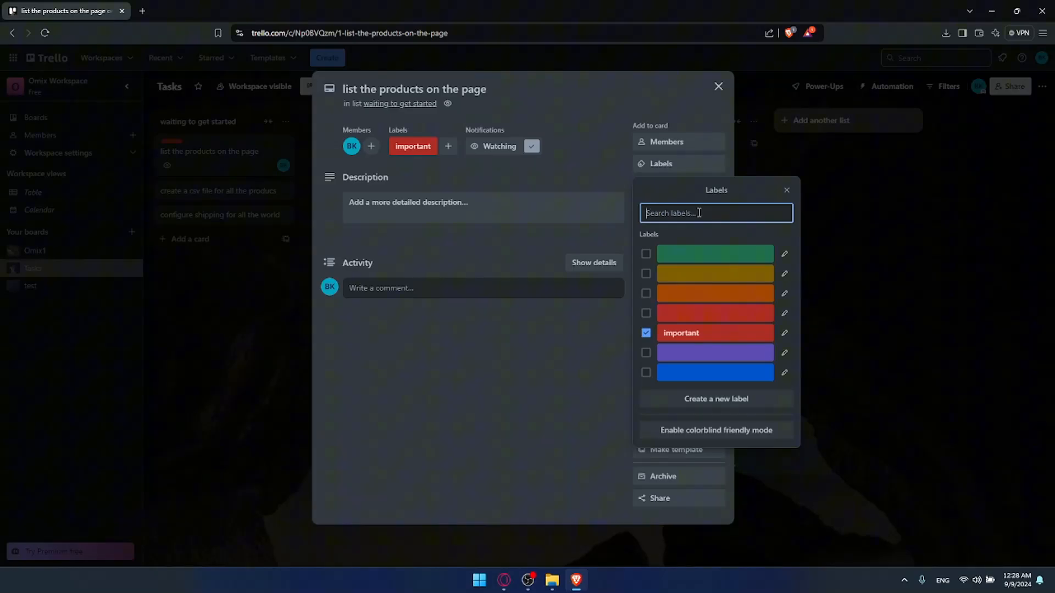
Create a blue 'make sure to do it fast' label, then remove it from the card
text(make sure to)
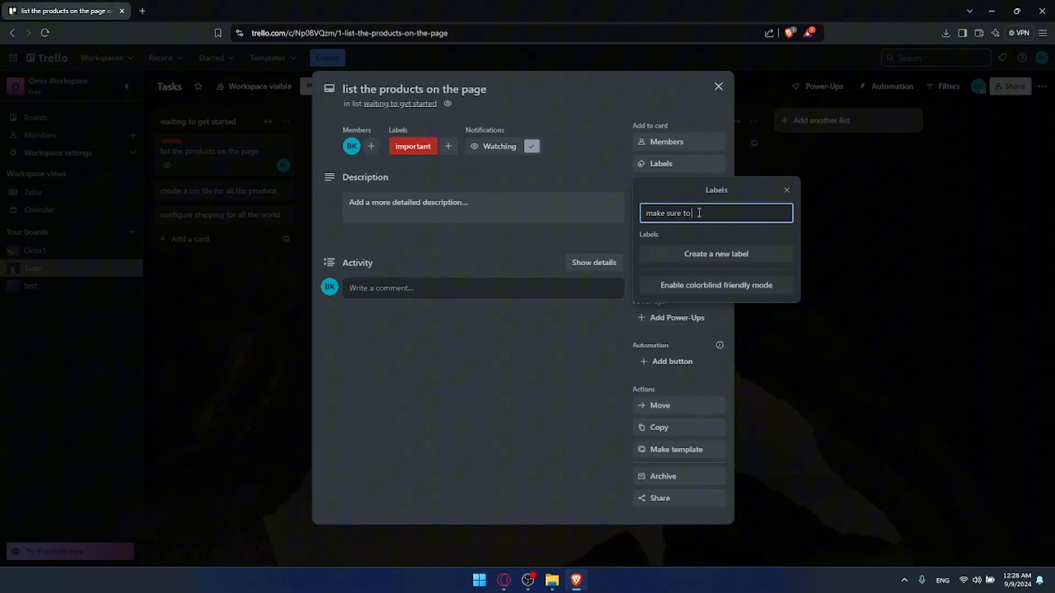
text( do it fast)
click(723, 266)
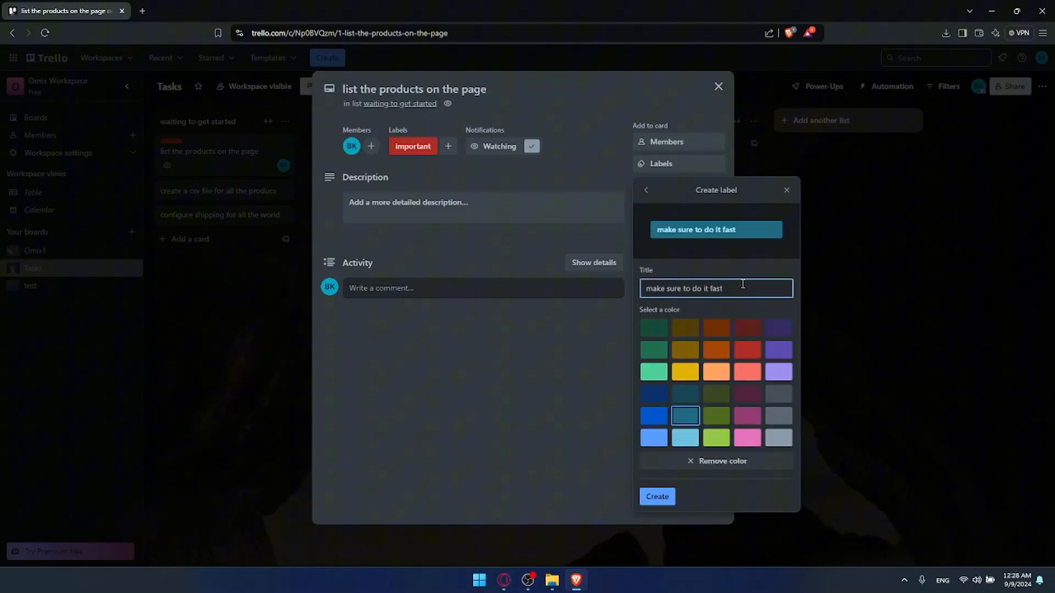
click(654, 416)
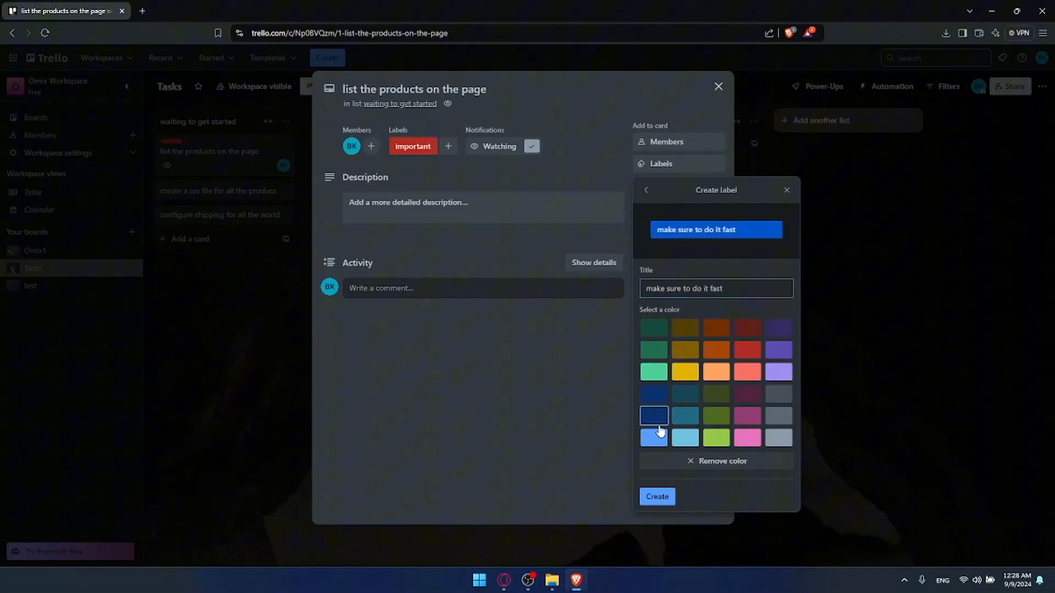
click(654, 498)
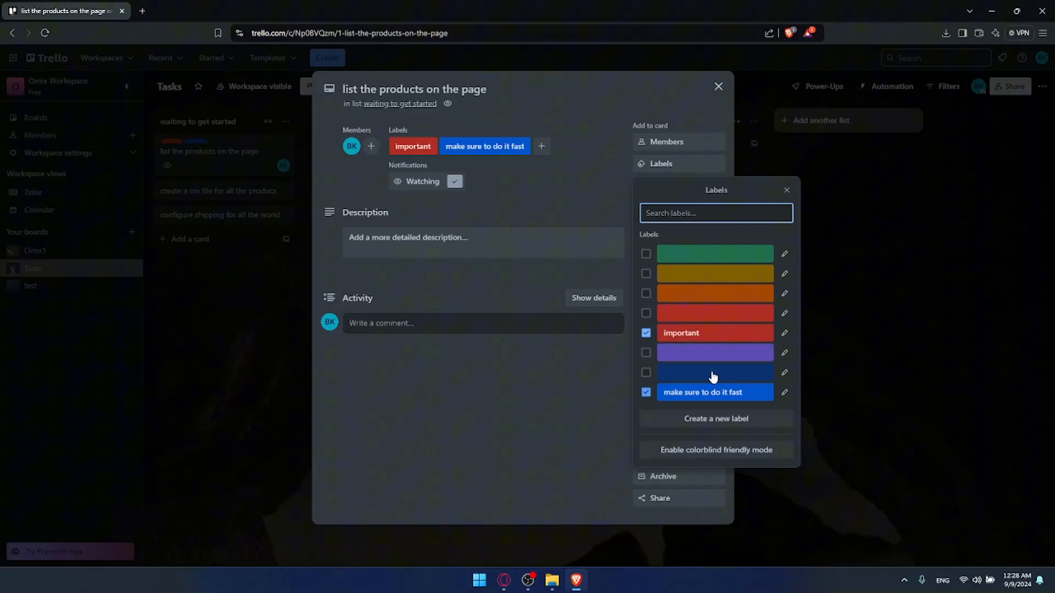
click(646, 392)
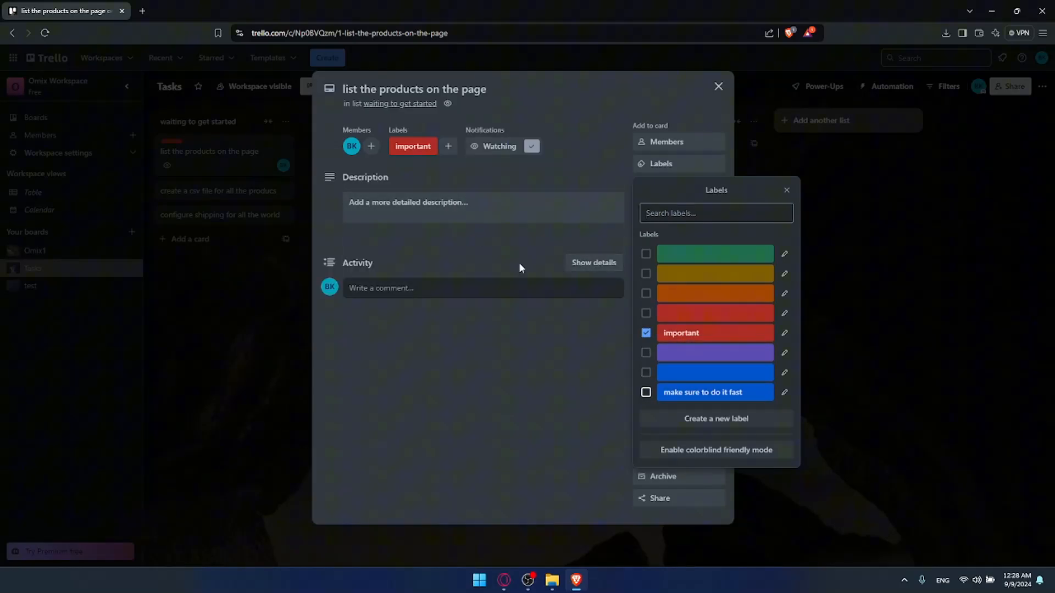
Create a purple 'you have 2 days to do this' label and remove it from the card
click(714, 416)
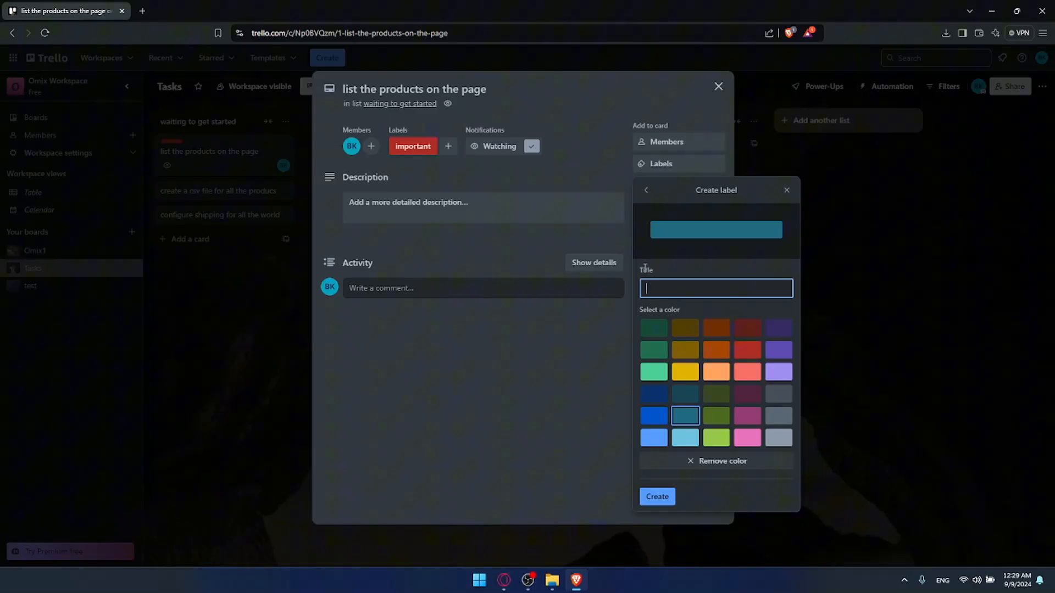
text(you have 2 days to do this)
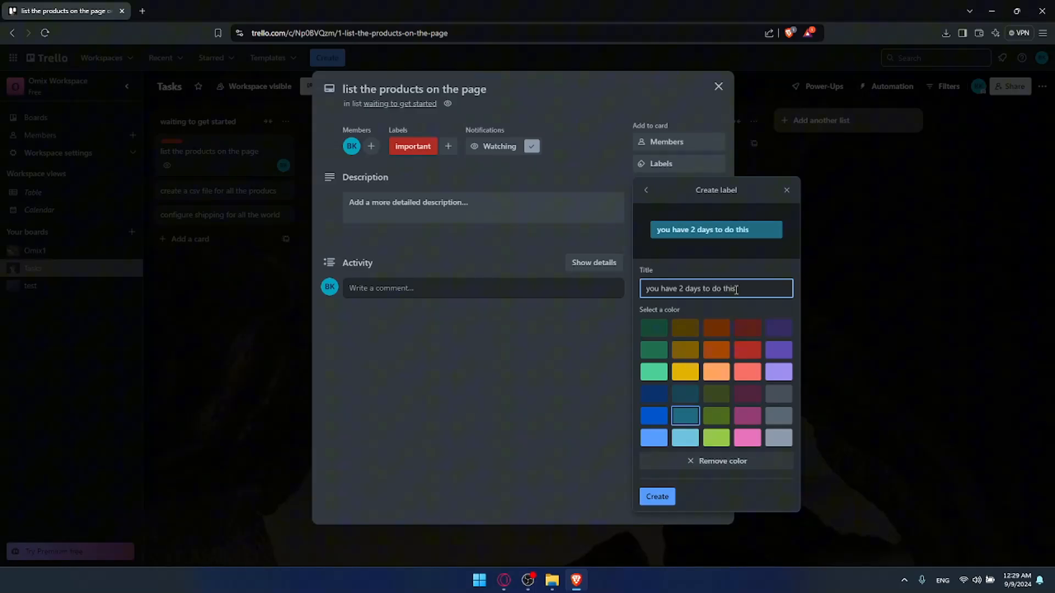
drag(739, 289, 633, 285)
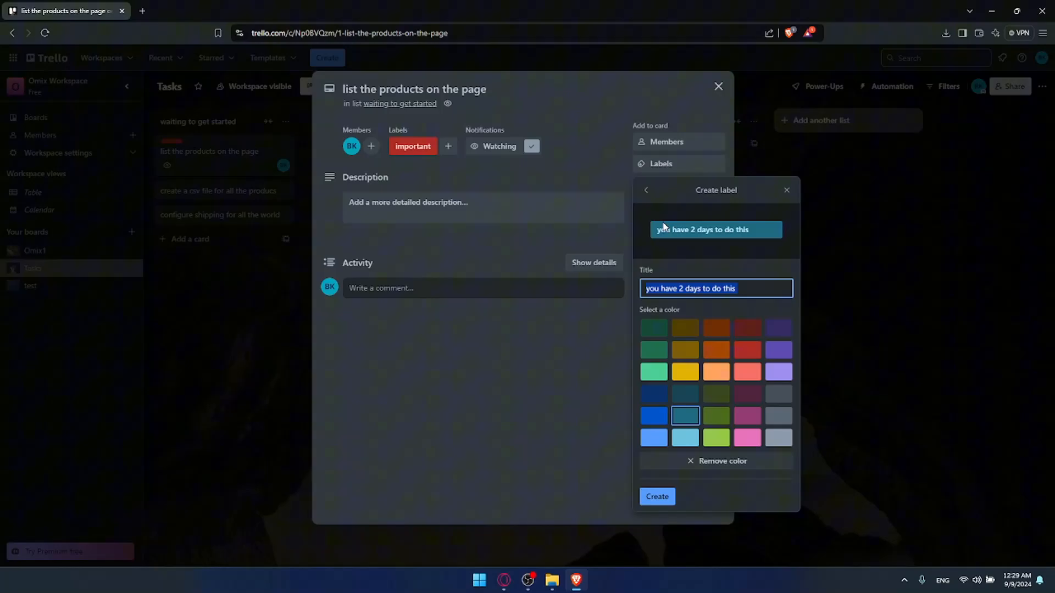
click(777, 372)
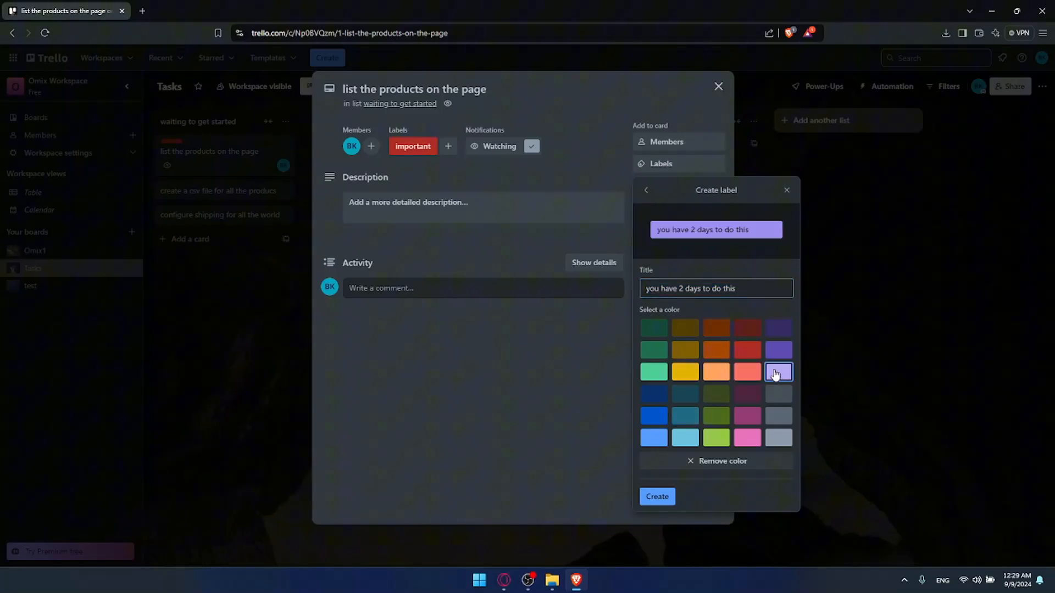
click(779, 350)
click(657, 497)
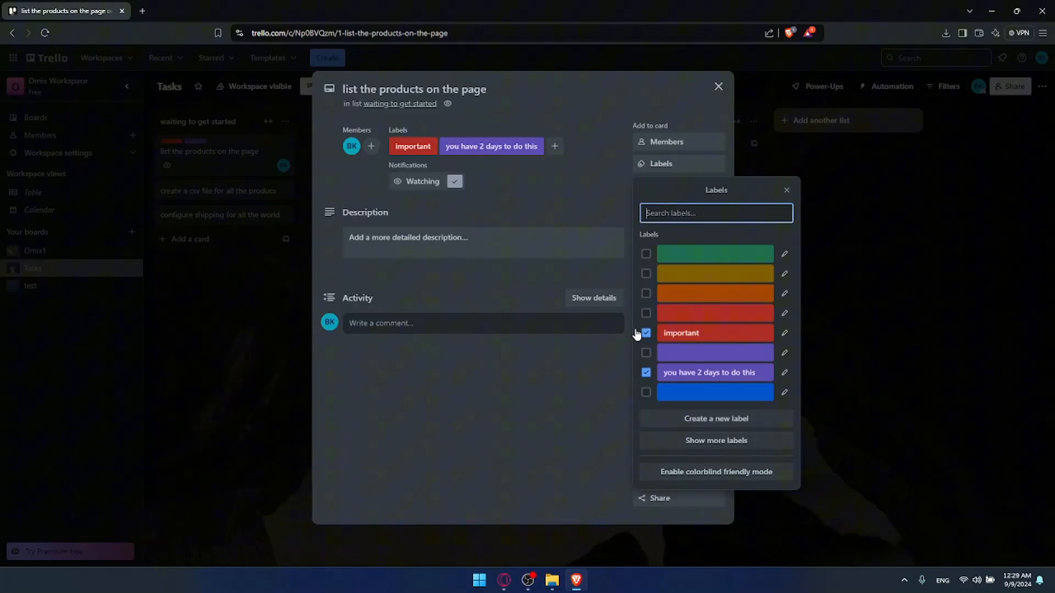
click(566, 391)
click(517, 146)
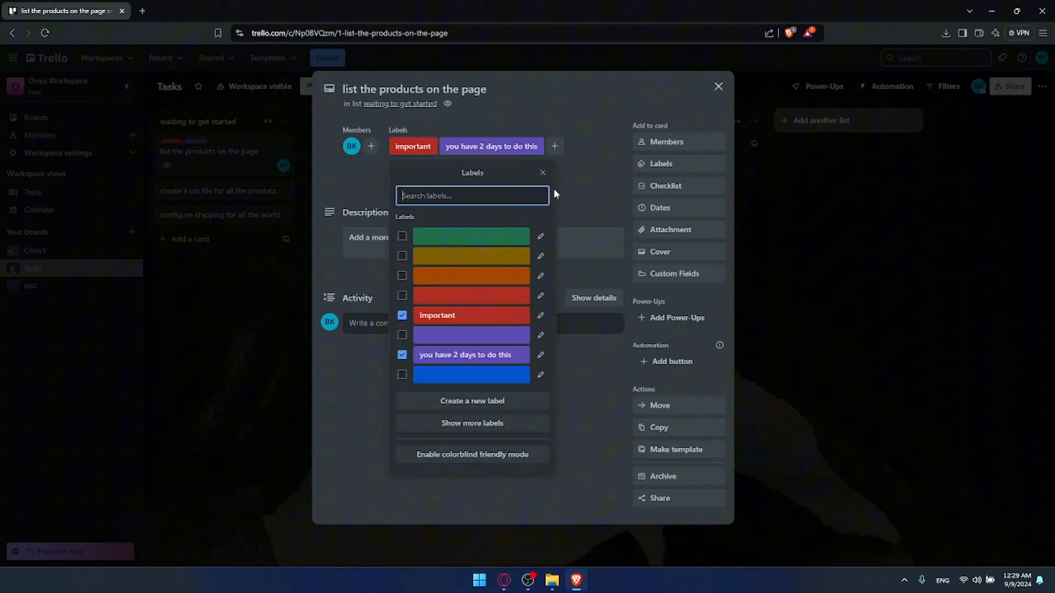
click(403, 355)
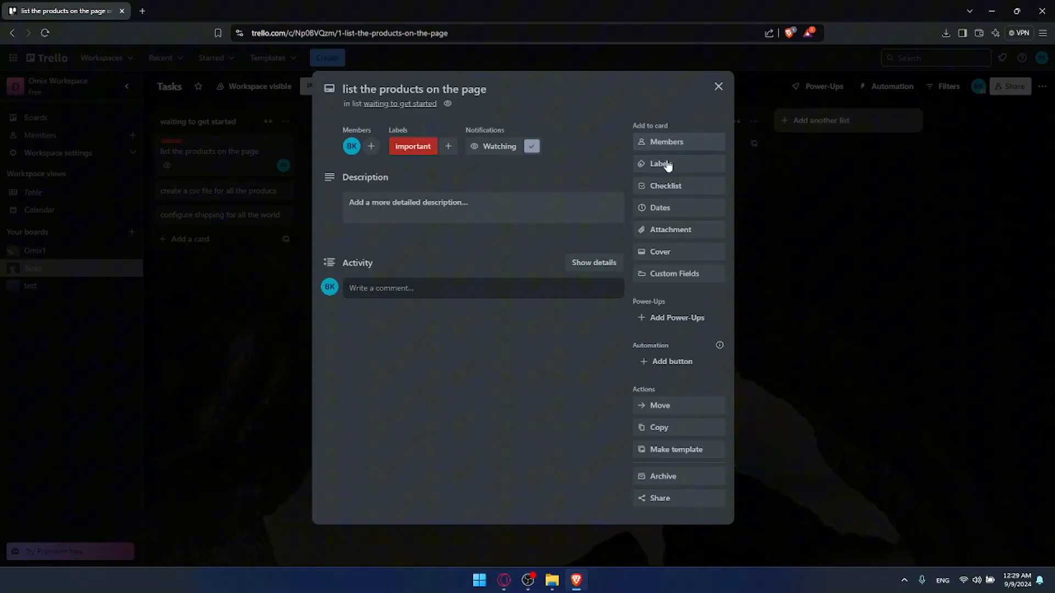
click(668, 208)
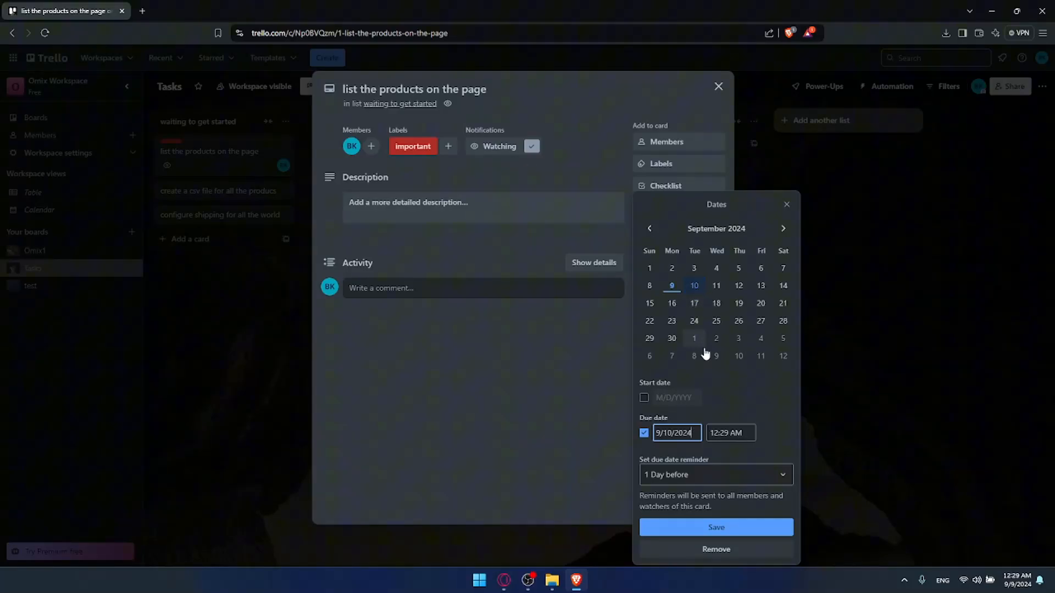
click(644, 397)
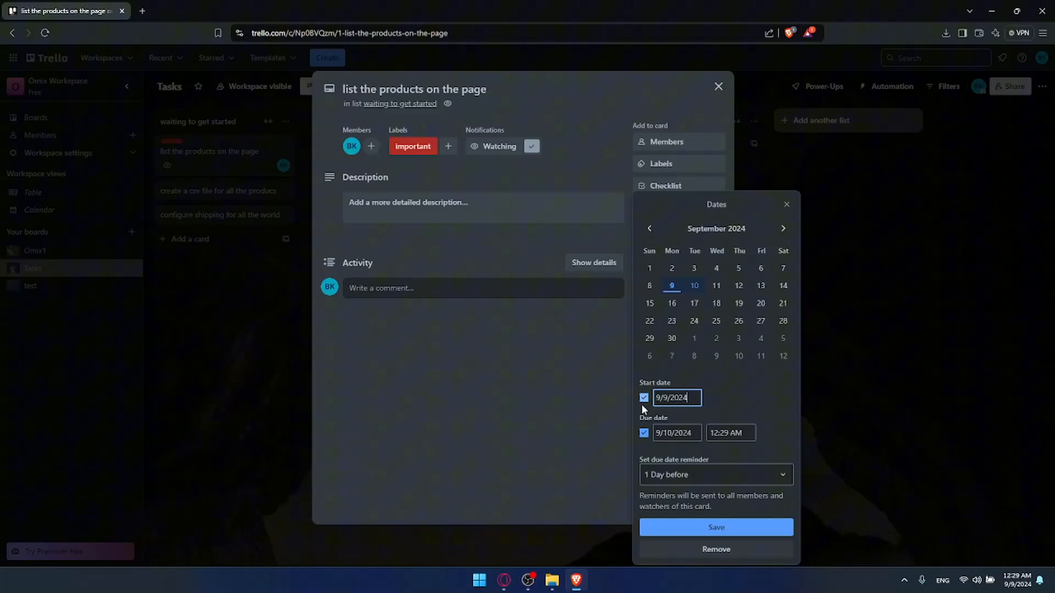
click(644, 397)
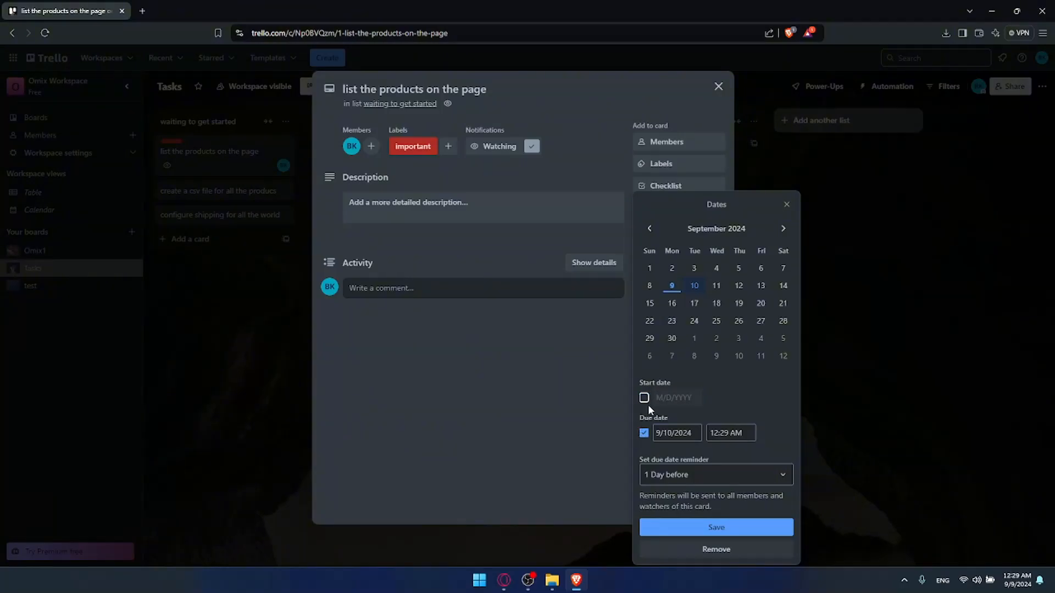
click(662, 475)
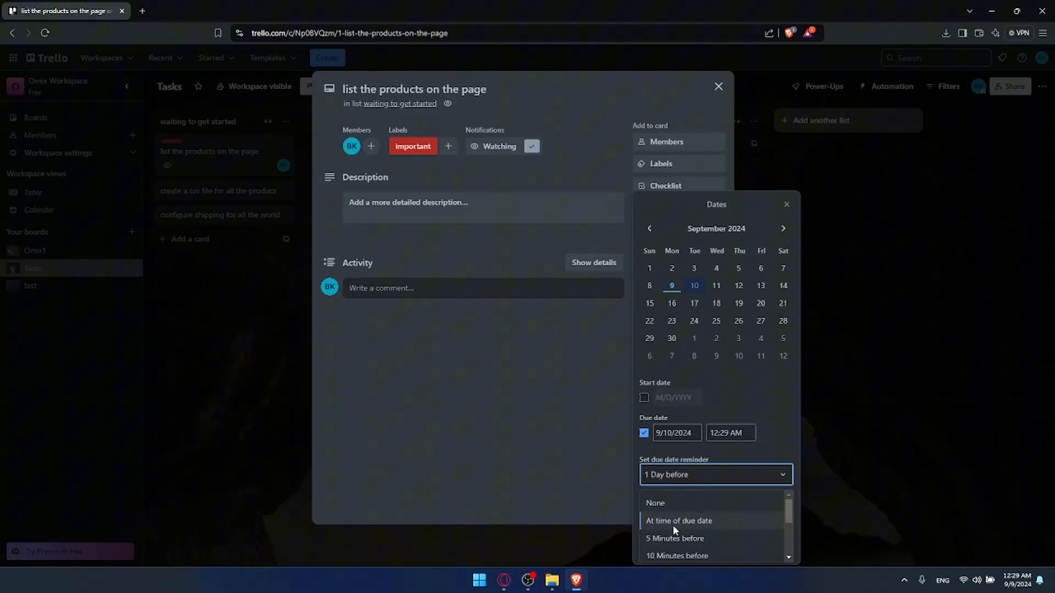
scroll(681, 532, down, 2)
click(559, 421)
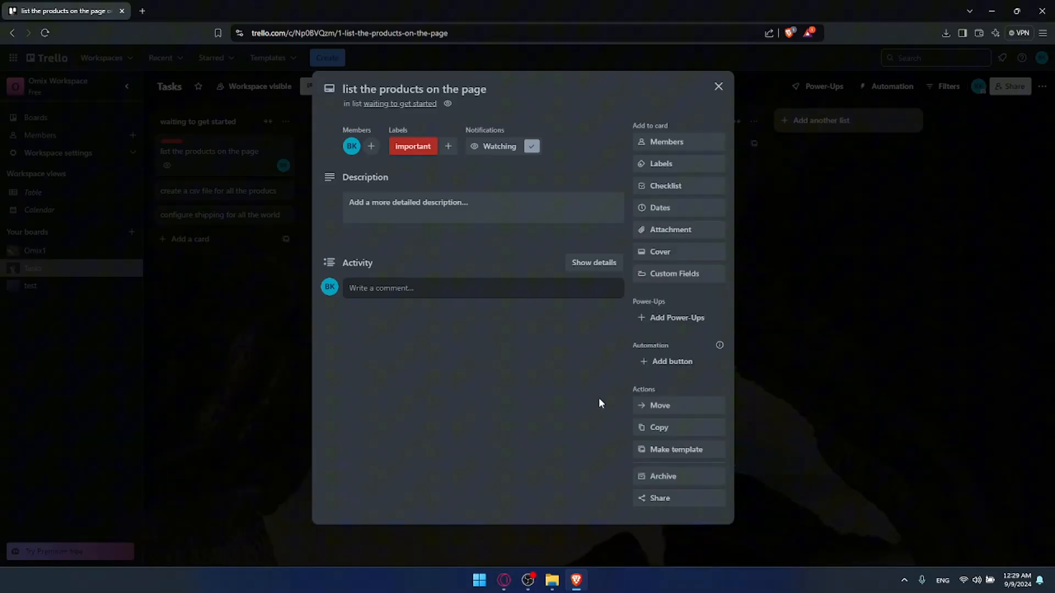
Attach pexels-danbuilds-633409.jpg as the card's cover image, then view Custom Fields
click(671, 231)
click(709, 275)
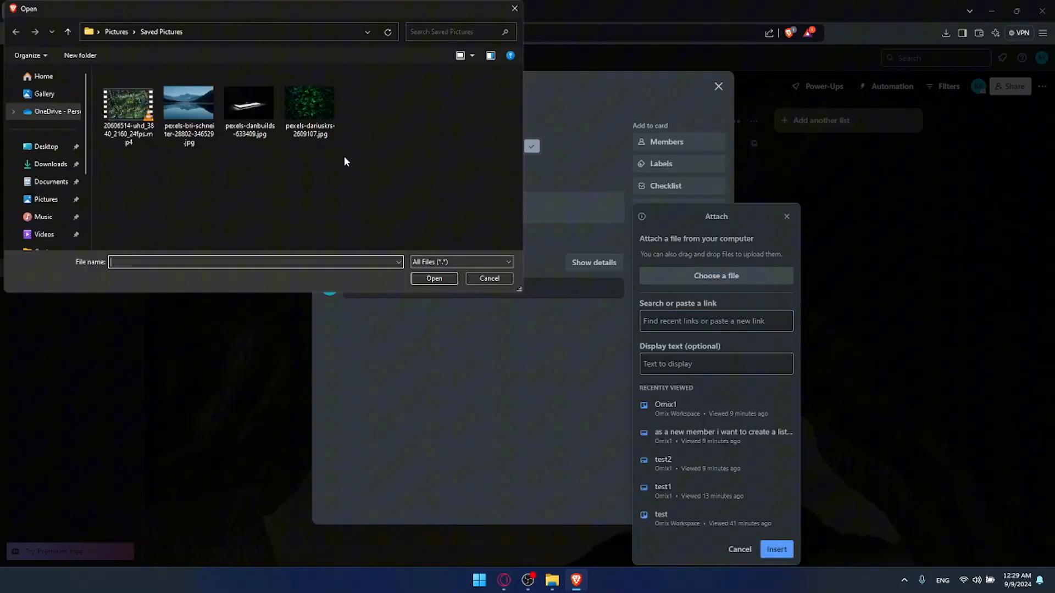
double_click(251, 104)
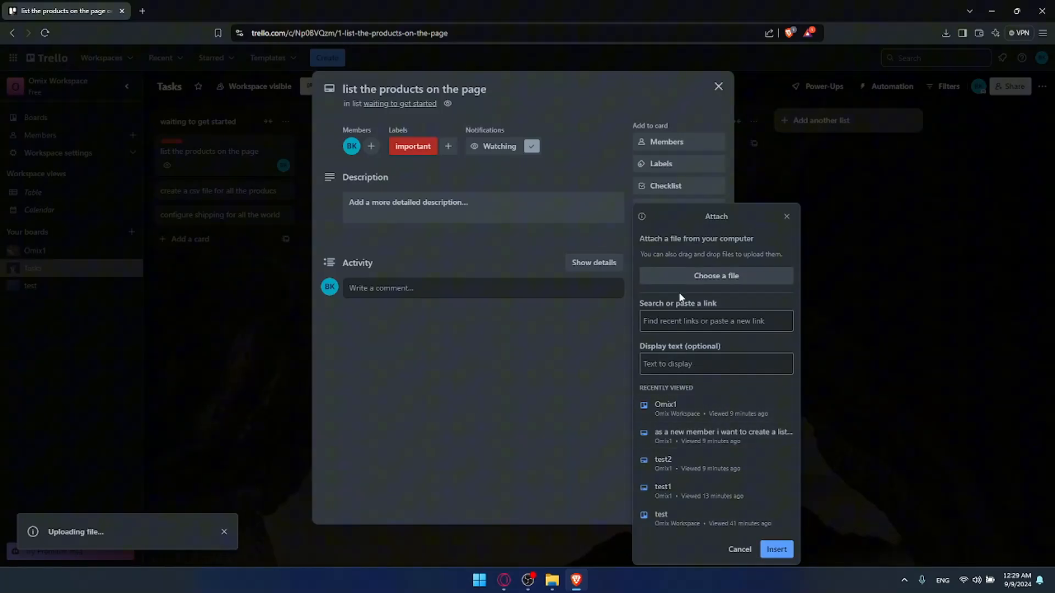
scroll(544, 348, down, 1)
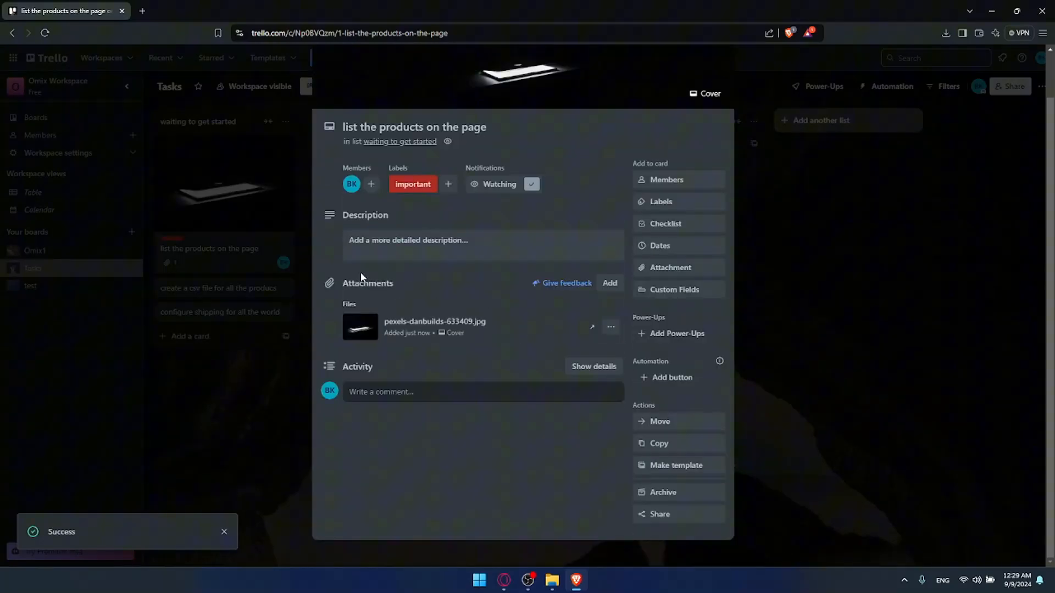
click(687, 296)
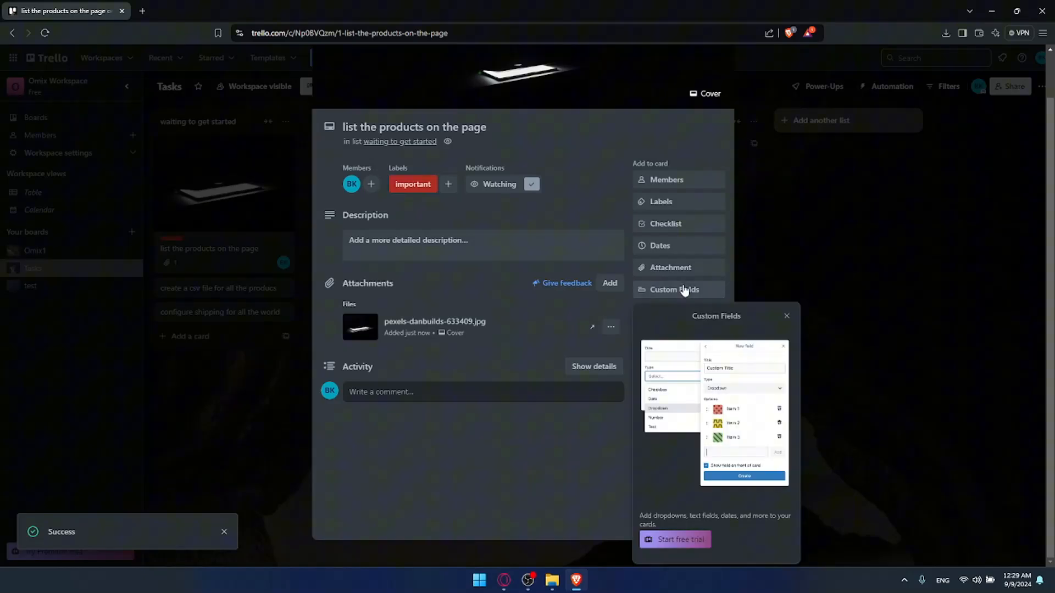
Dismiss the Custom Fields panel and briefly view the board's Power-Ups page
click(788, 316)
click(677, 335)
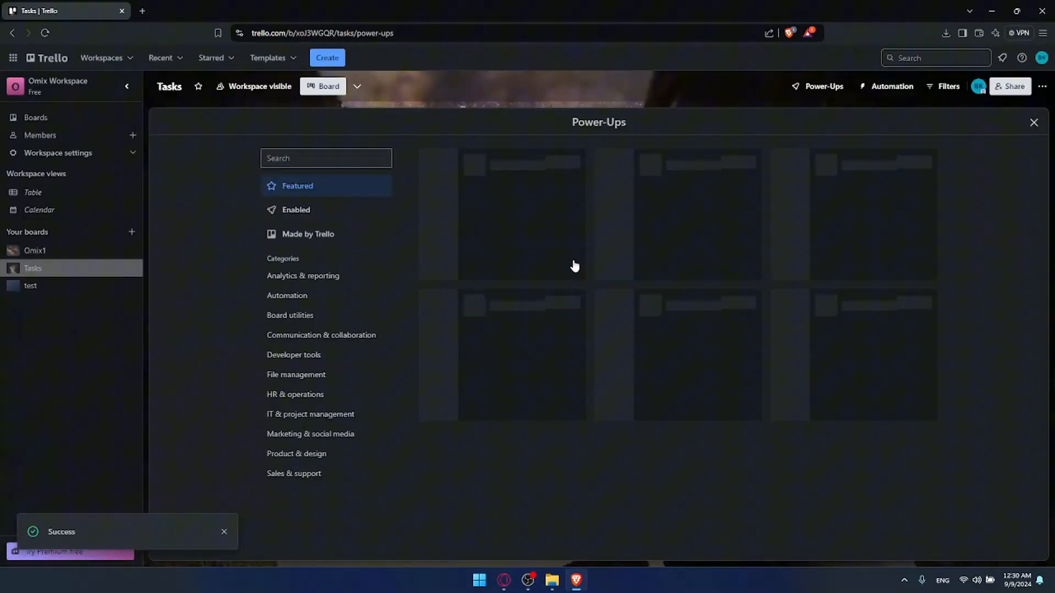
key(Escape)
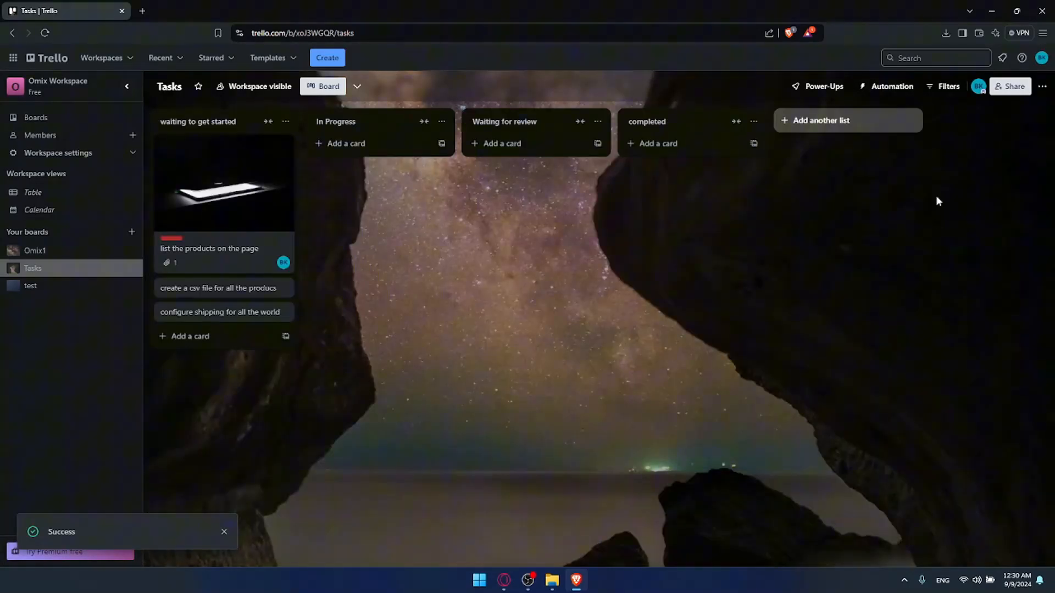
Reopen the 'list the products on the page' card, browse its button templates, then close it
click(239, 187)
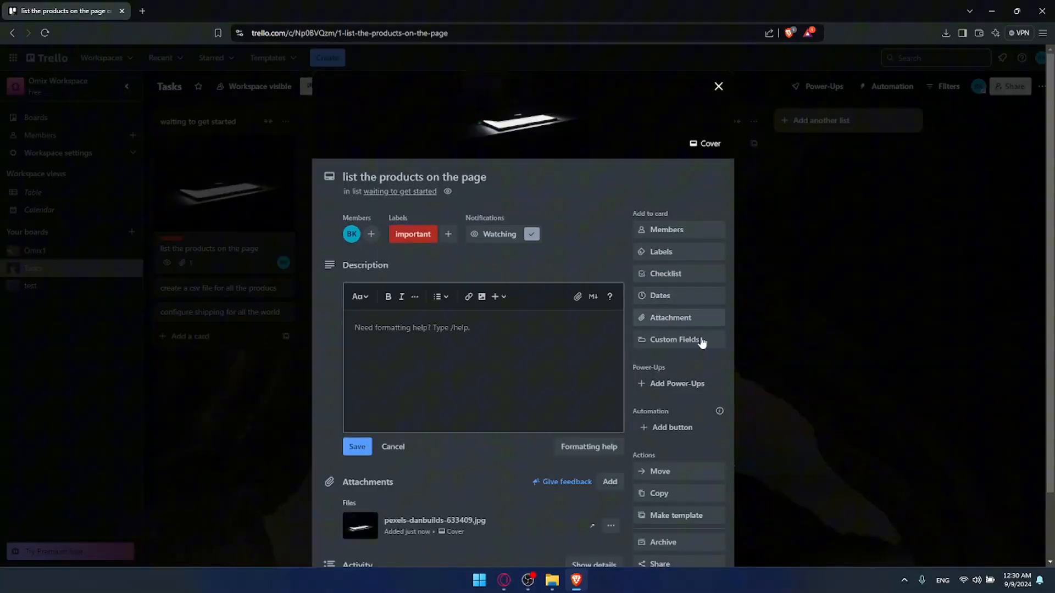
click(672, 350)
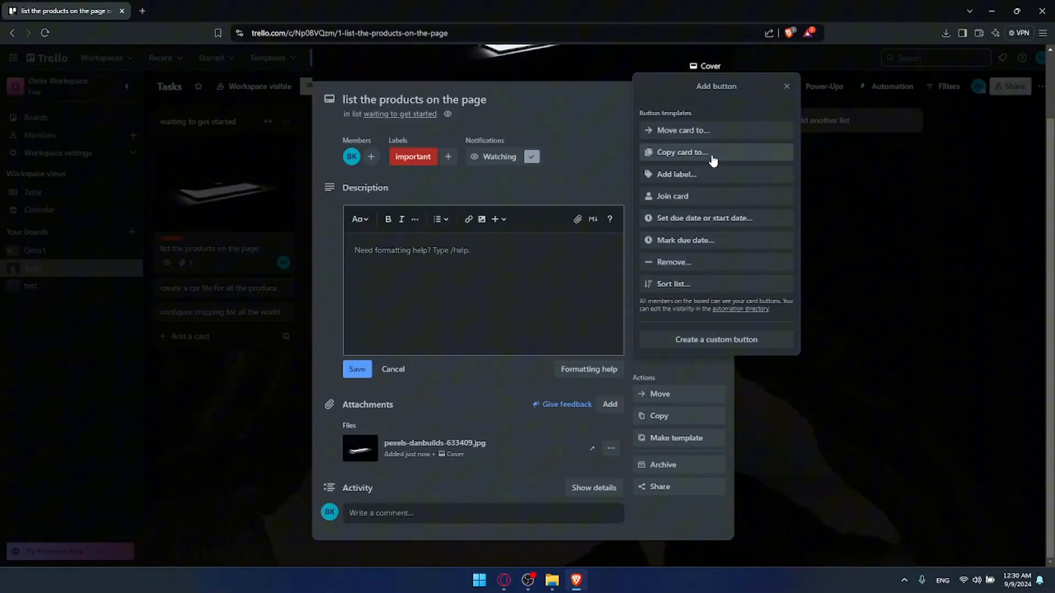
click(786, 86)
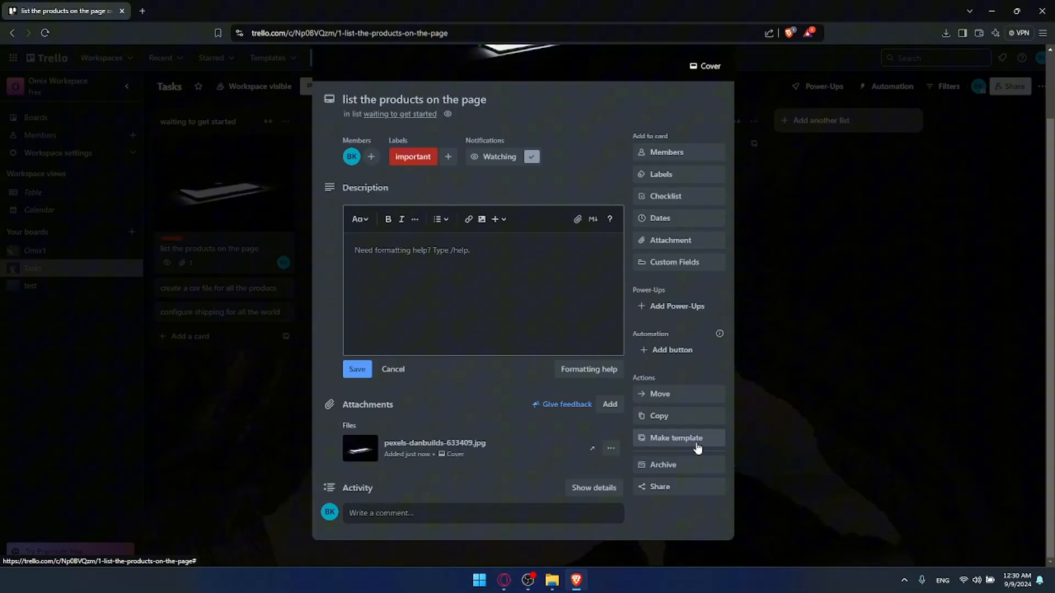
click(802, 417)
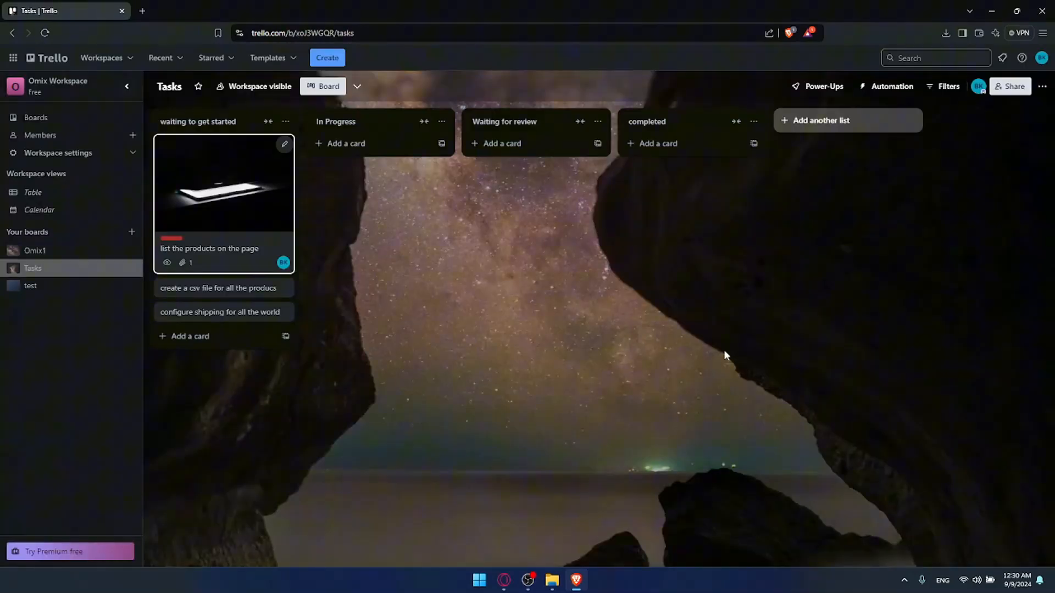
Add a card named 'test' to the In Progress list and view its share link
click(341, 143)
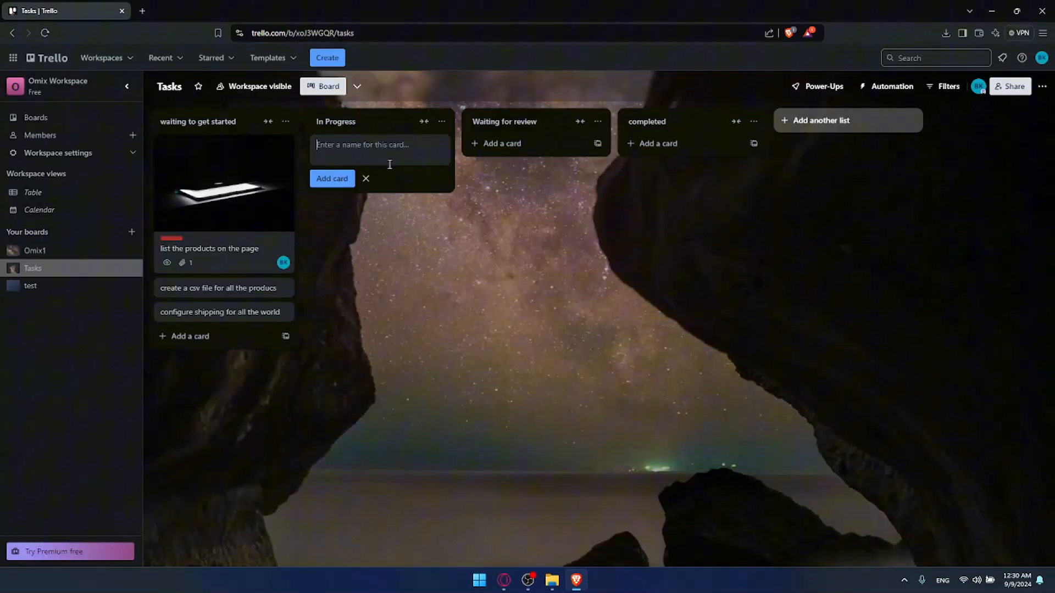
text(test)
key(Return)
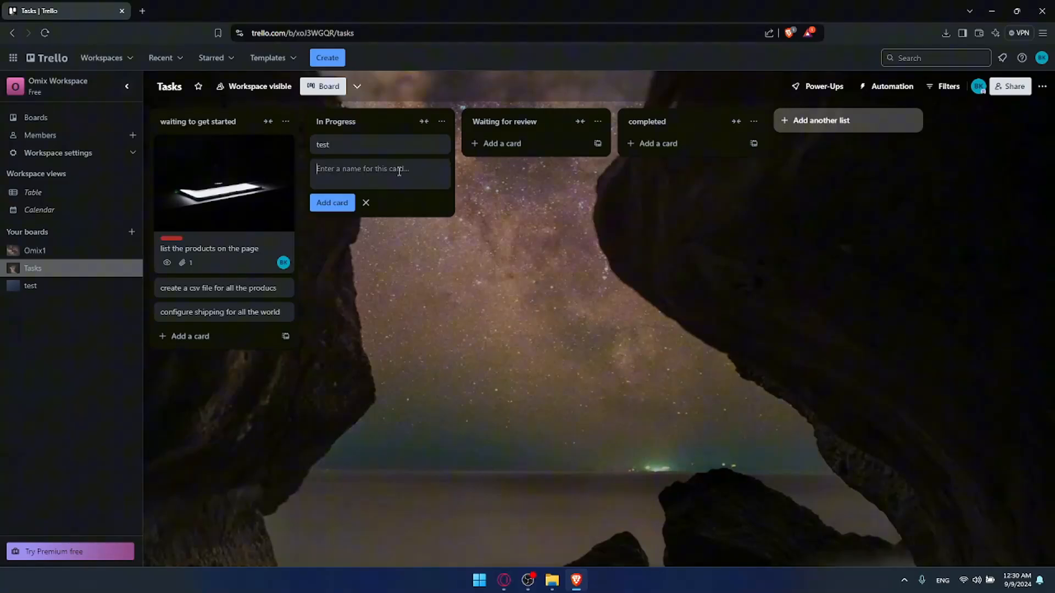
click(385, 145)
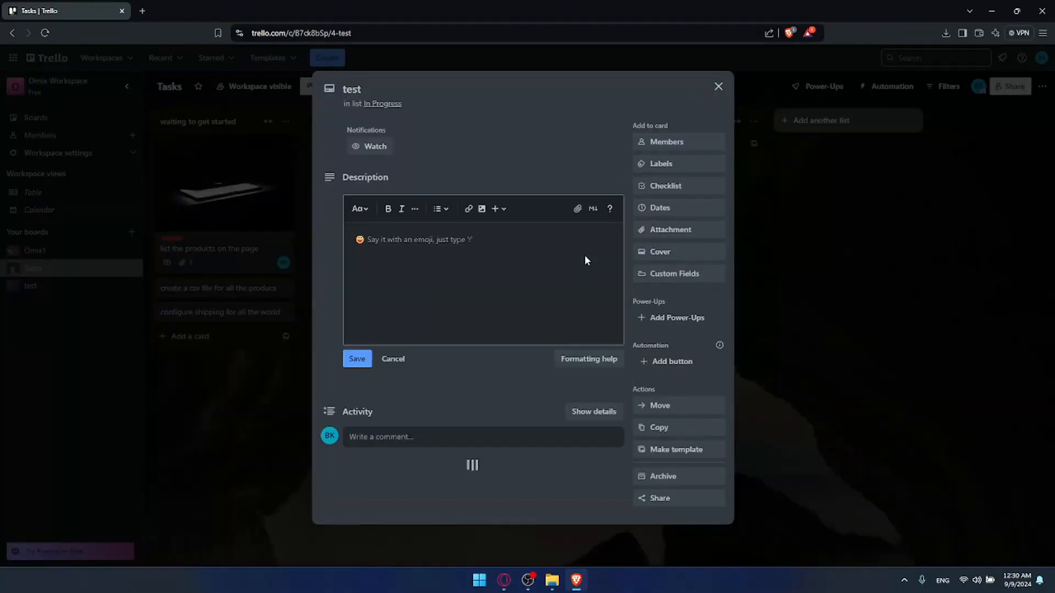
click(659, 498)
drag(761, 325, 610, 335)
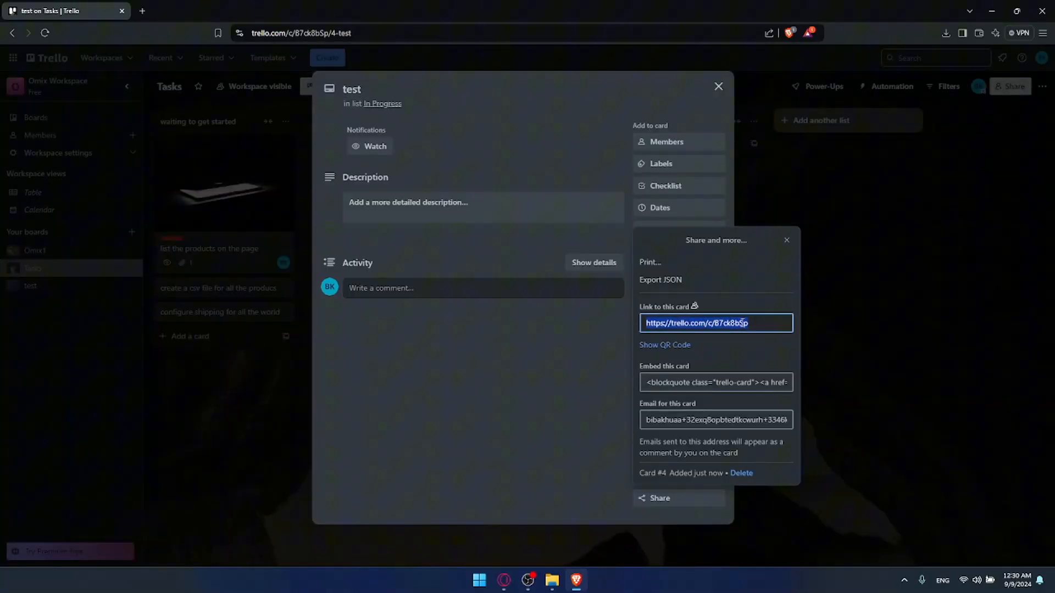
click(550, 319)
click(260, 201)
Copy the share link of the 'list the products on the page' card
click(253, 196)
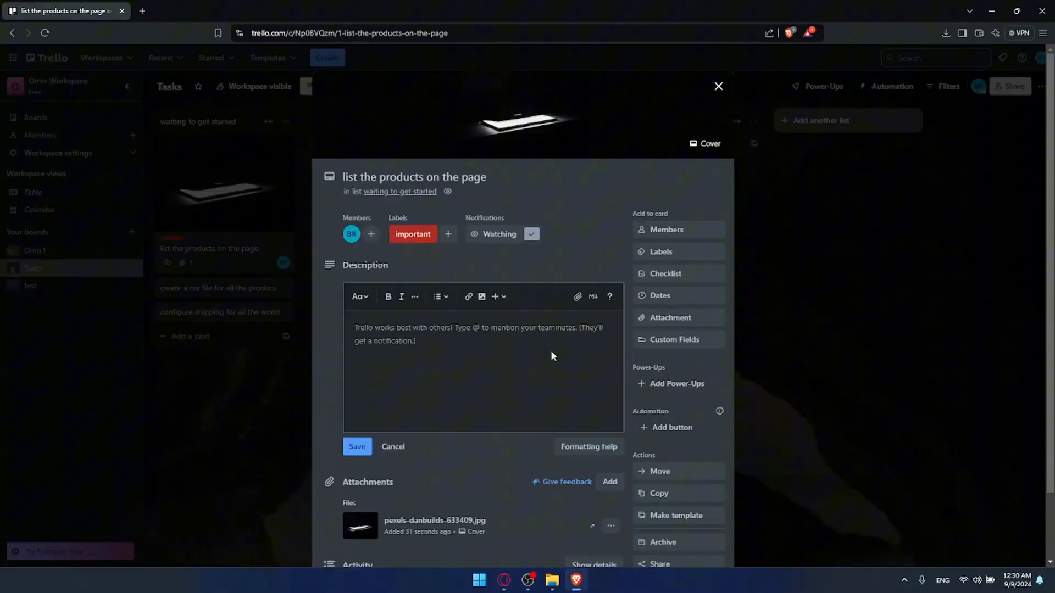
scroll(651, 448, down, 2)
click(665, 486)
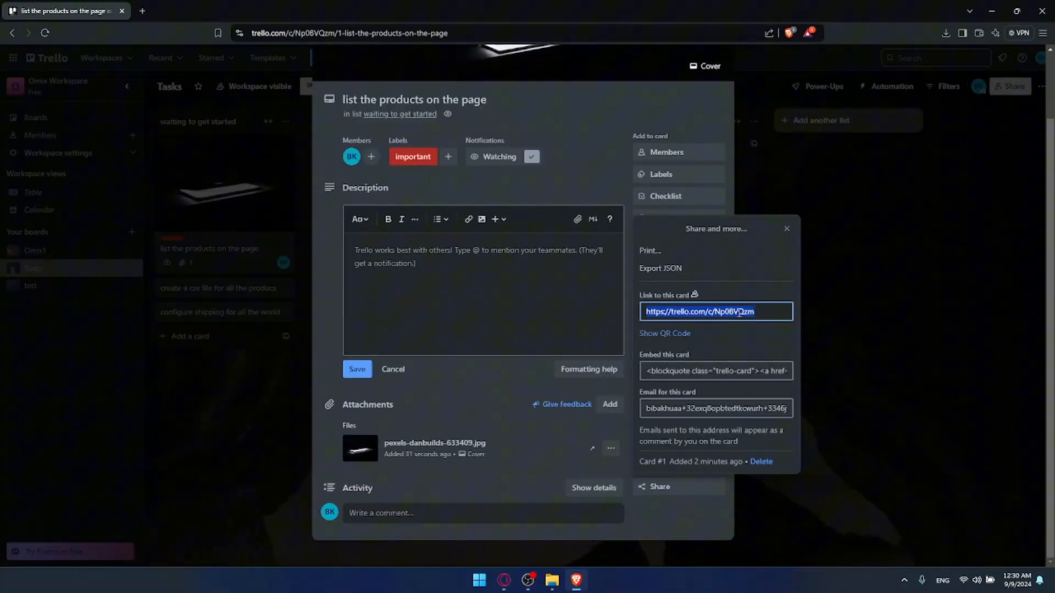
click(859, 276)
click(240, 328)
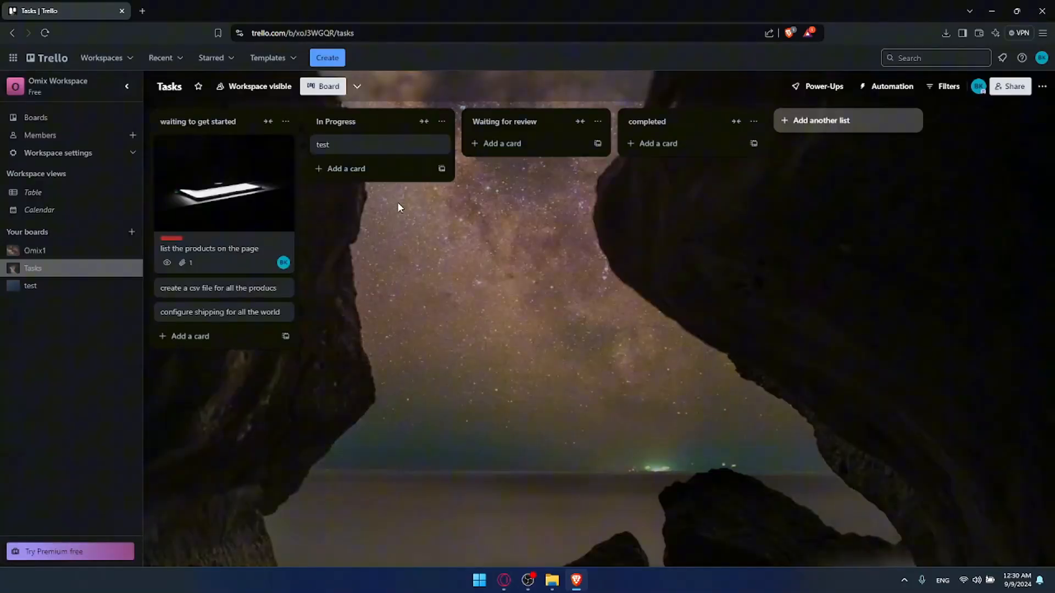
Paste the copied card link into the test card's description and save it
click(384, 146)
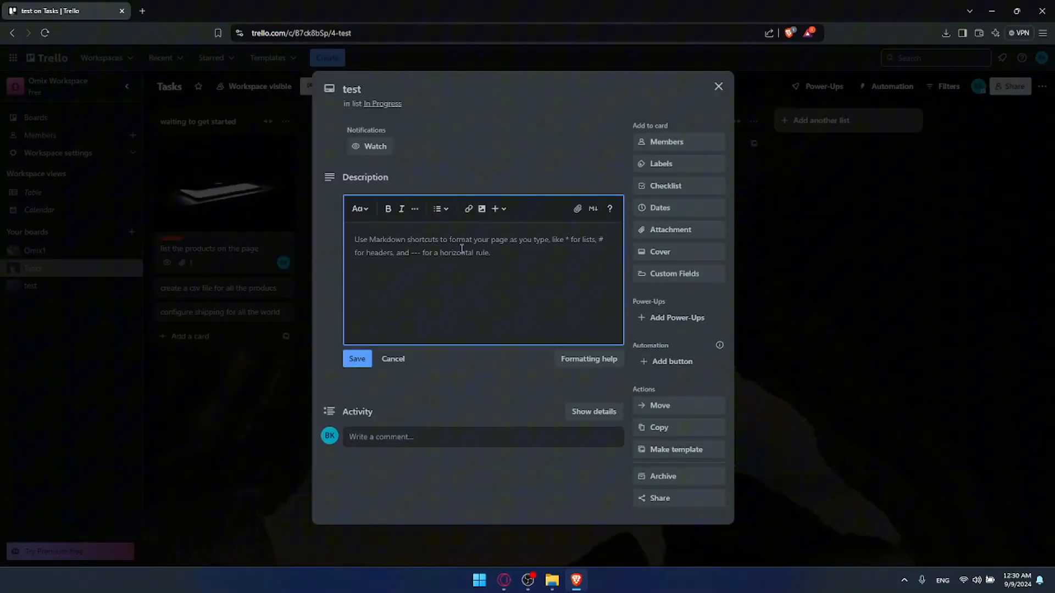
click(358, 359)
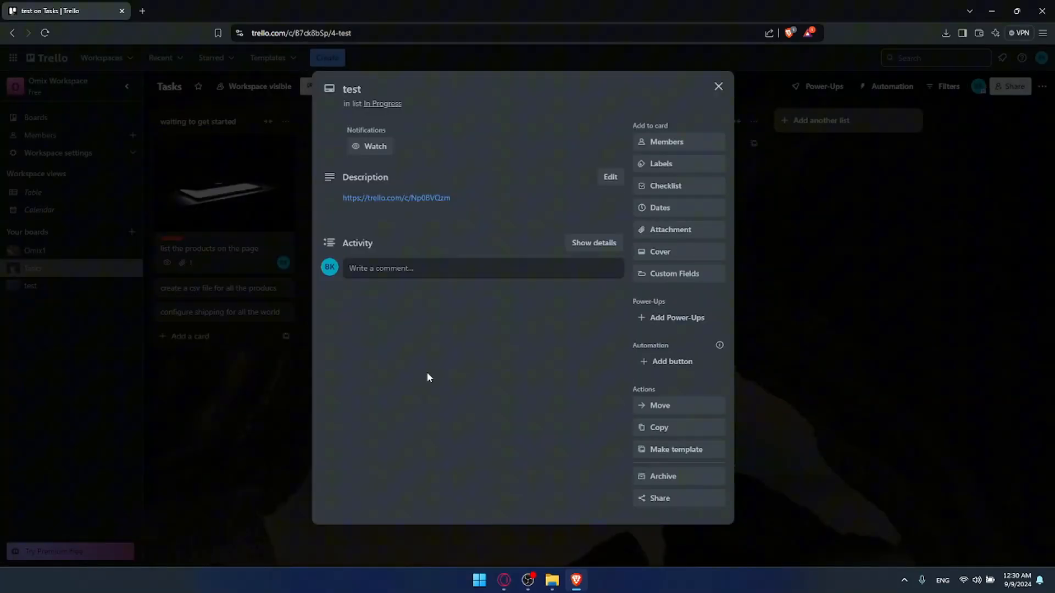
click(308, 342)
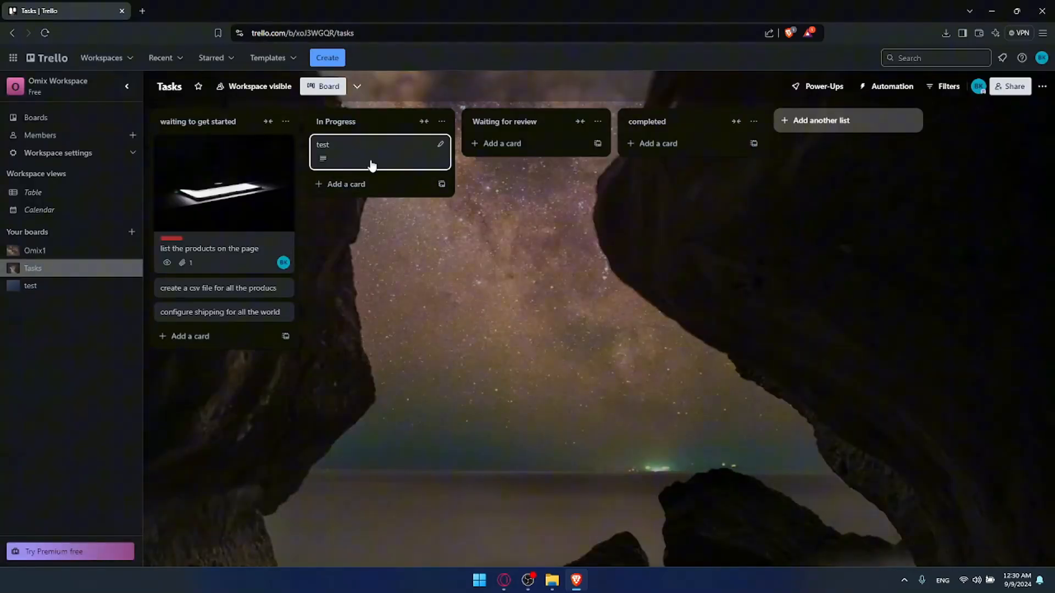
Verify the test card's description link opens the 'list the products on the page' card
click(372, 163)
click(387, 202)
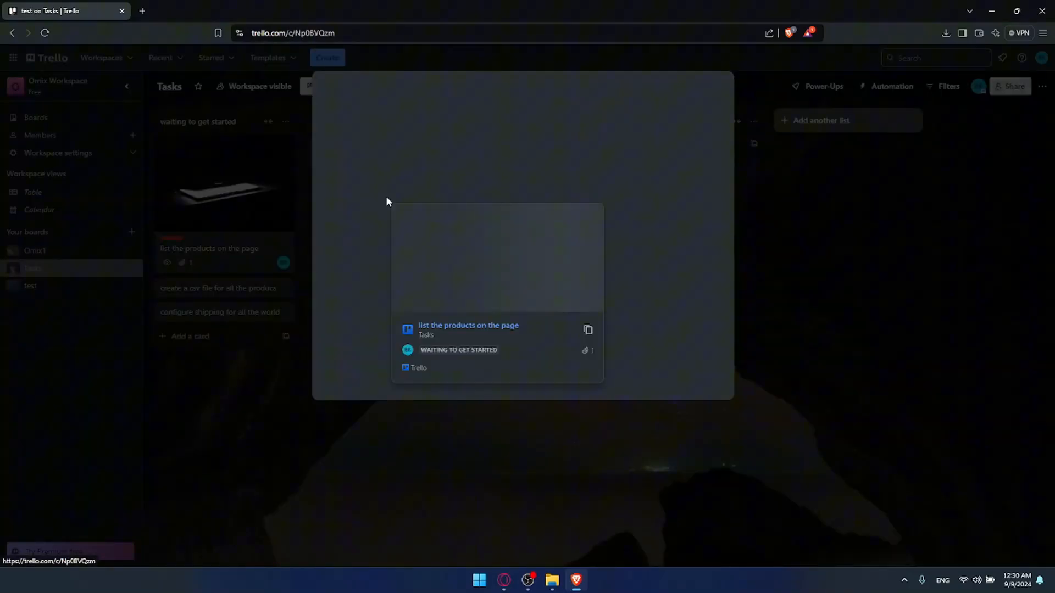
scroll(405, 297, down, 2)
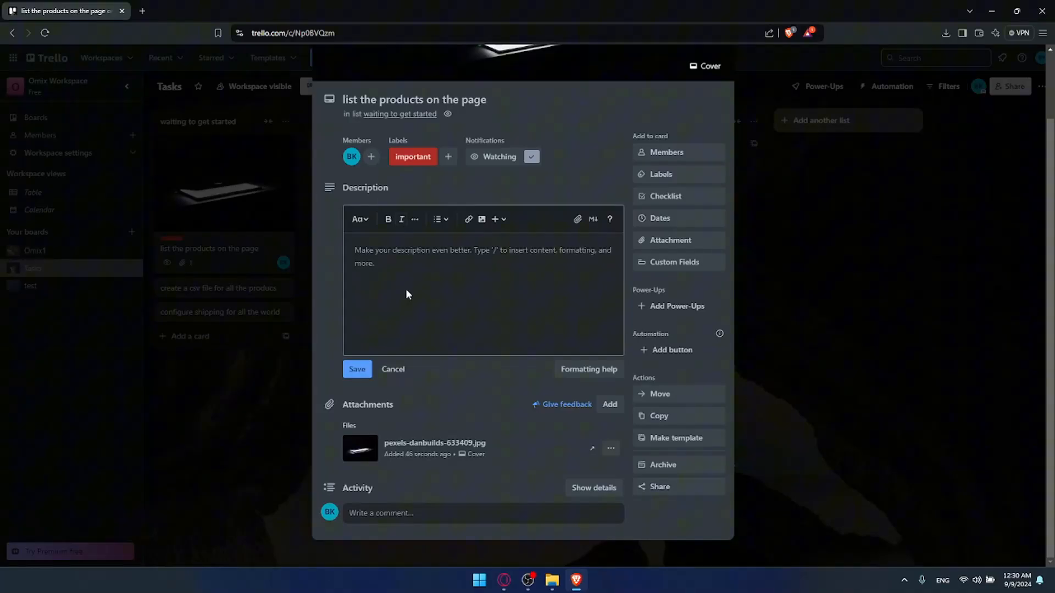
click(781, 180)
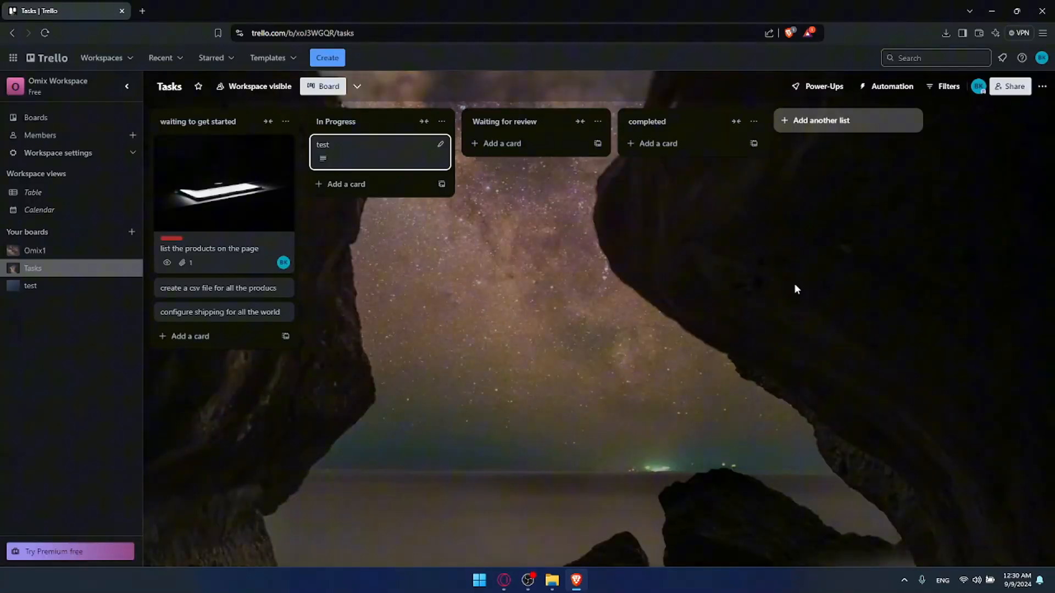
Close the Tasks board tab and minimize the browser to the desktop
click(142, 11)
click(122, 11)
click(992, 11)
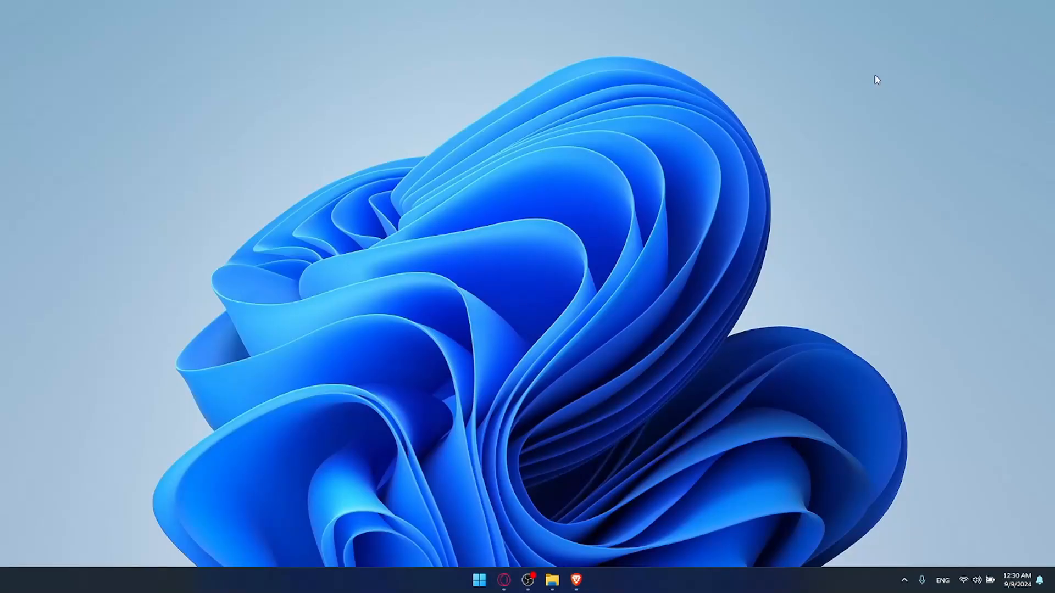